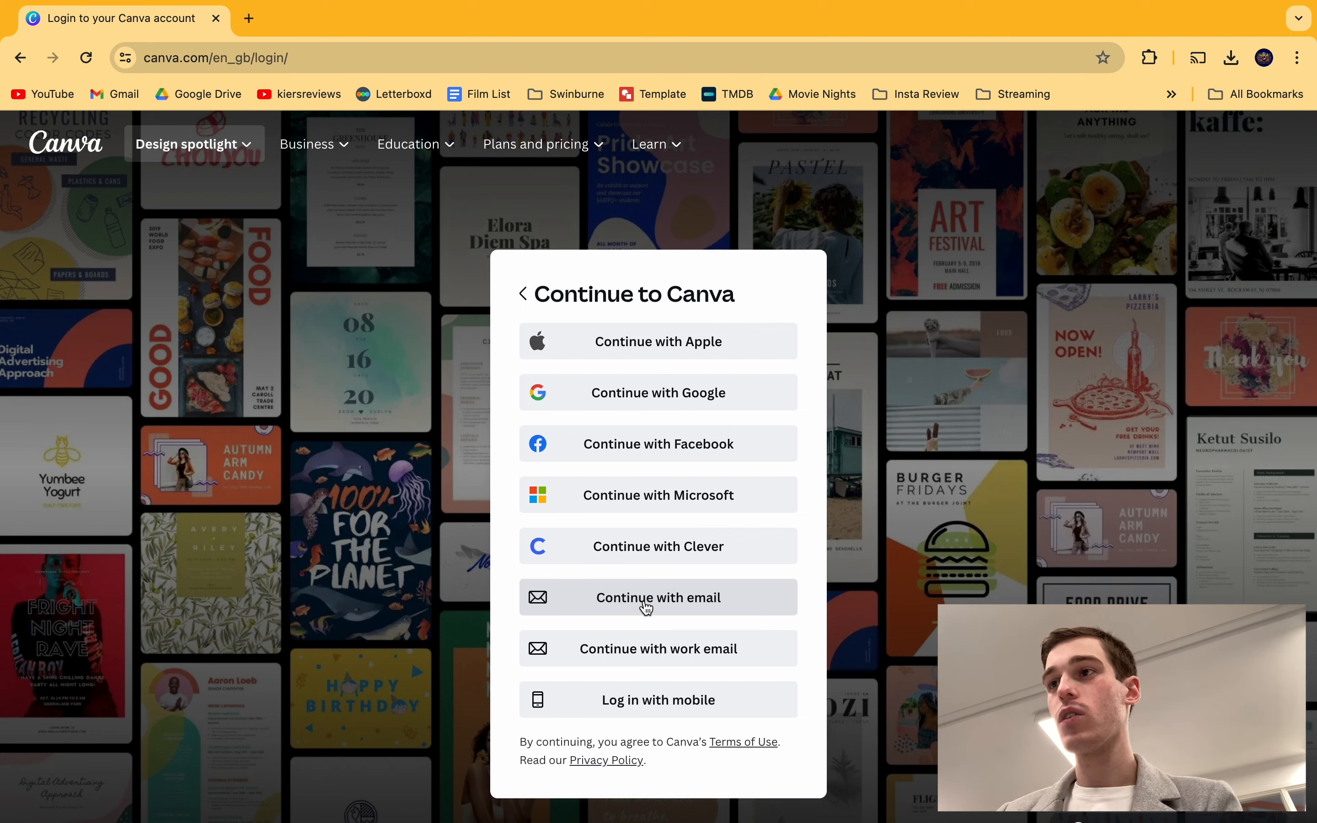
# Step: Sign in to Canva with the school email address using Continue with email
pyautogui.click(644, 601)
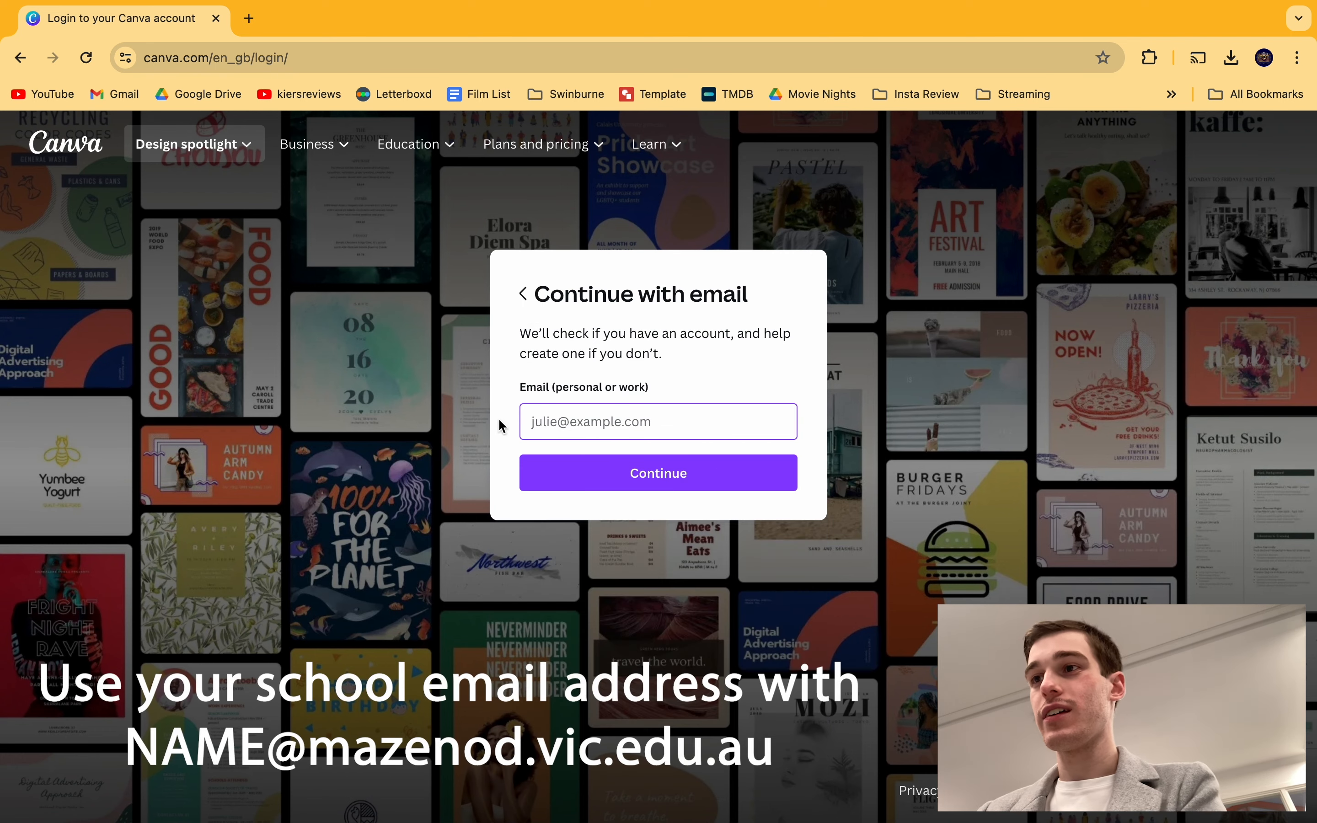
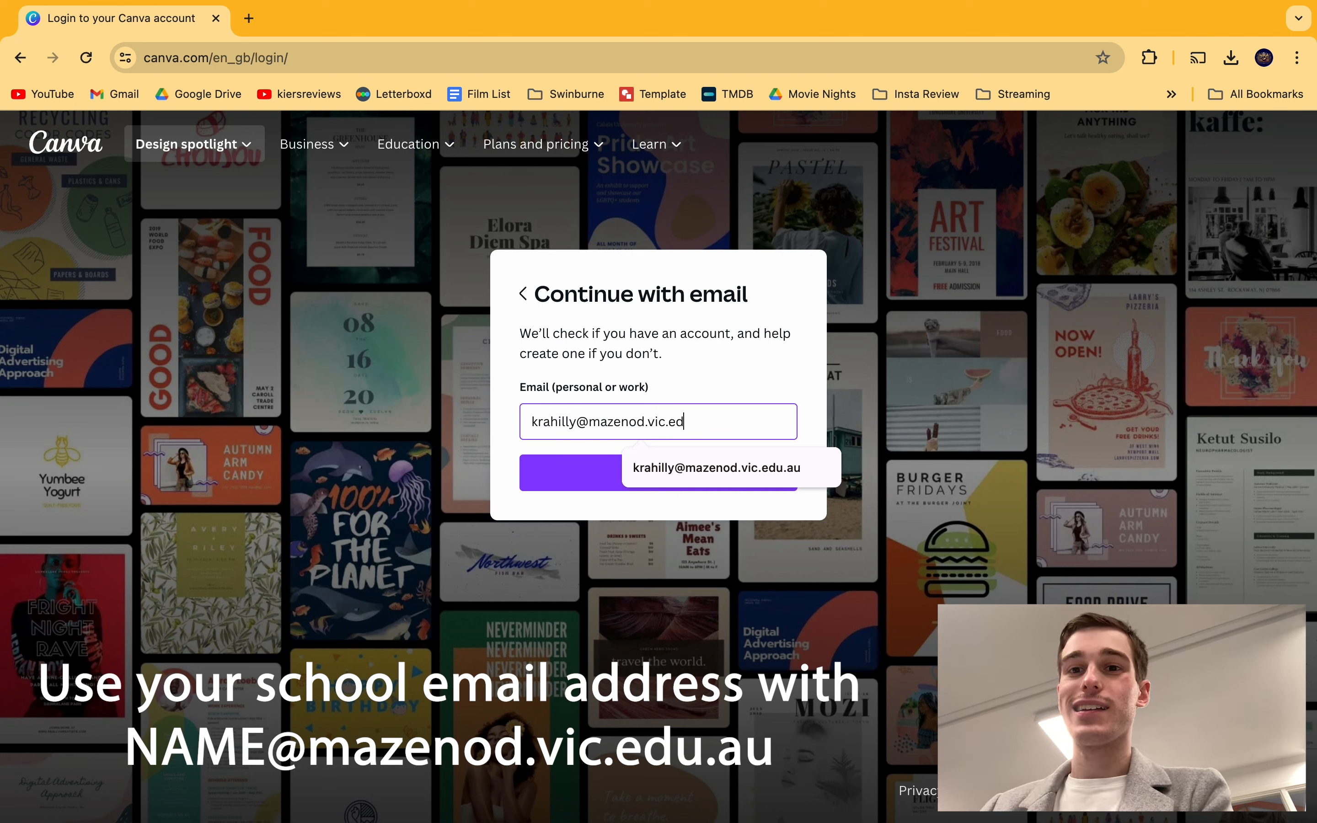
pyautogui.press('Return')
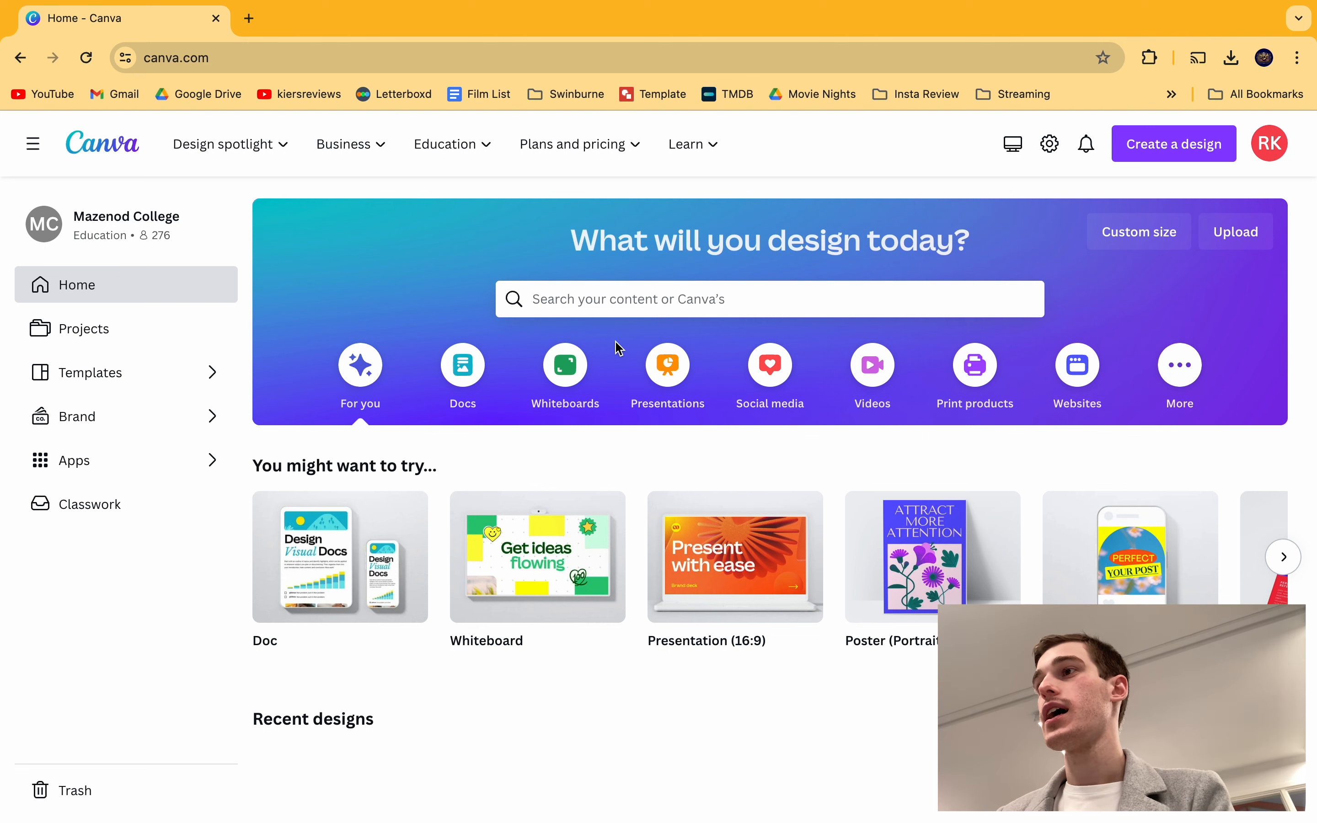
# Step: Create a custom-size blank design in millimetres, 230 wide by 120 high
pyautogui.click(1185, 166)
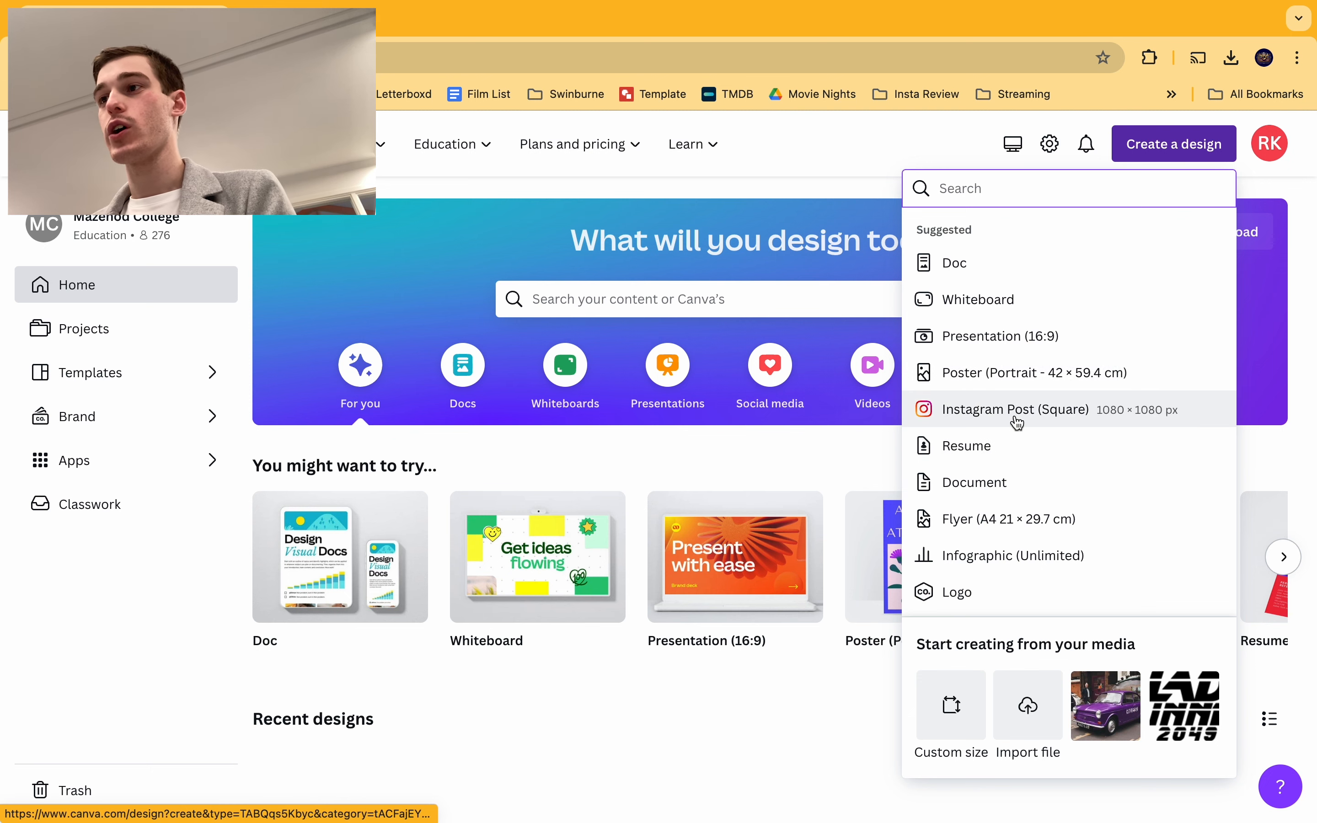
pyautogui.click(949, 705)
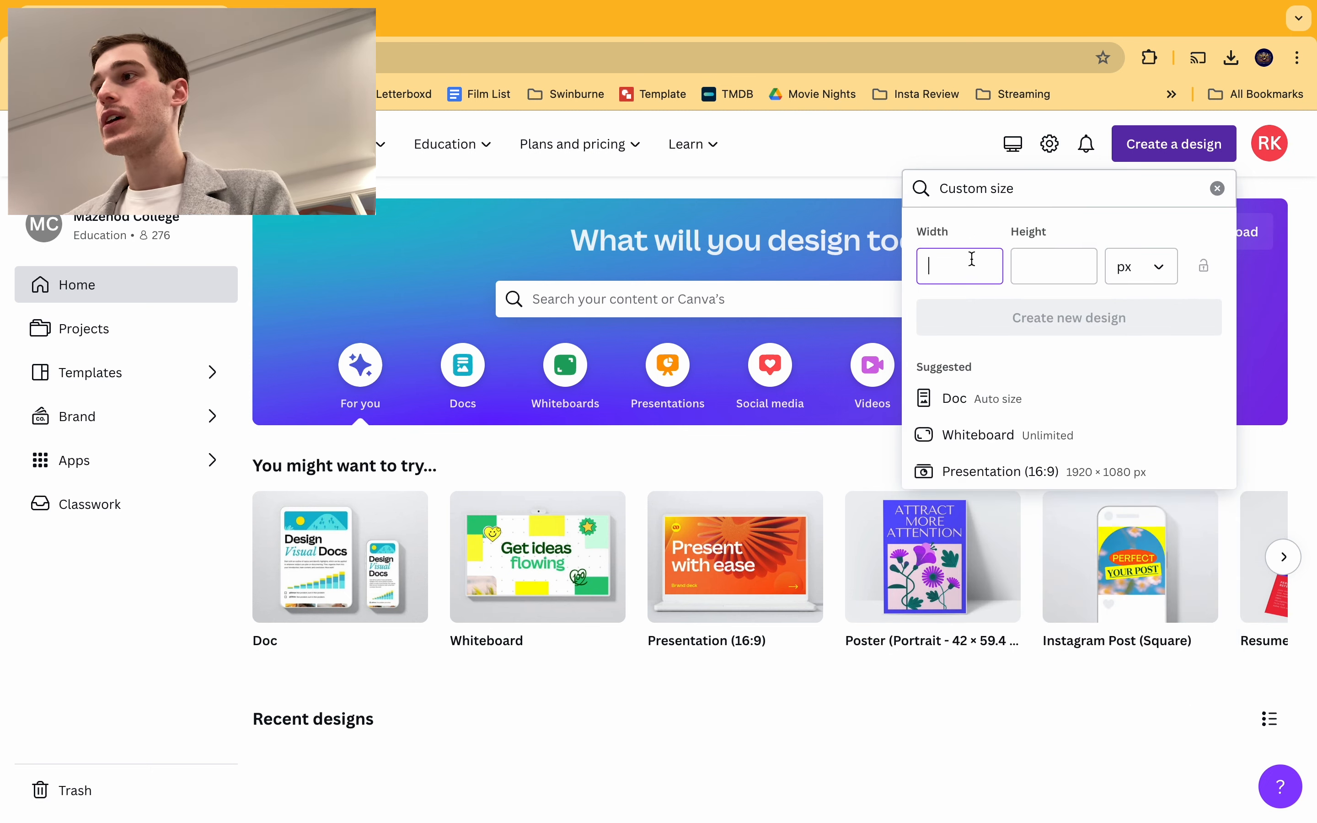
pyautogui.click(1131, 266)
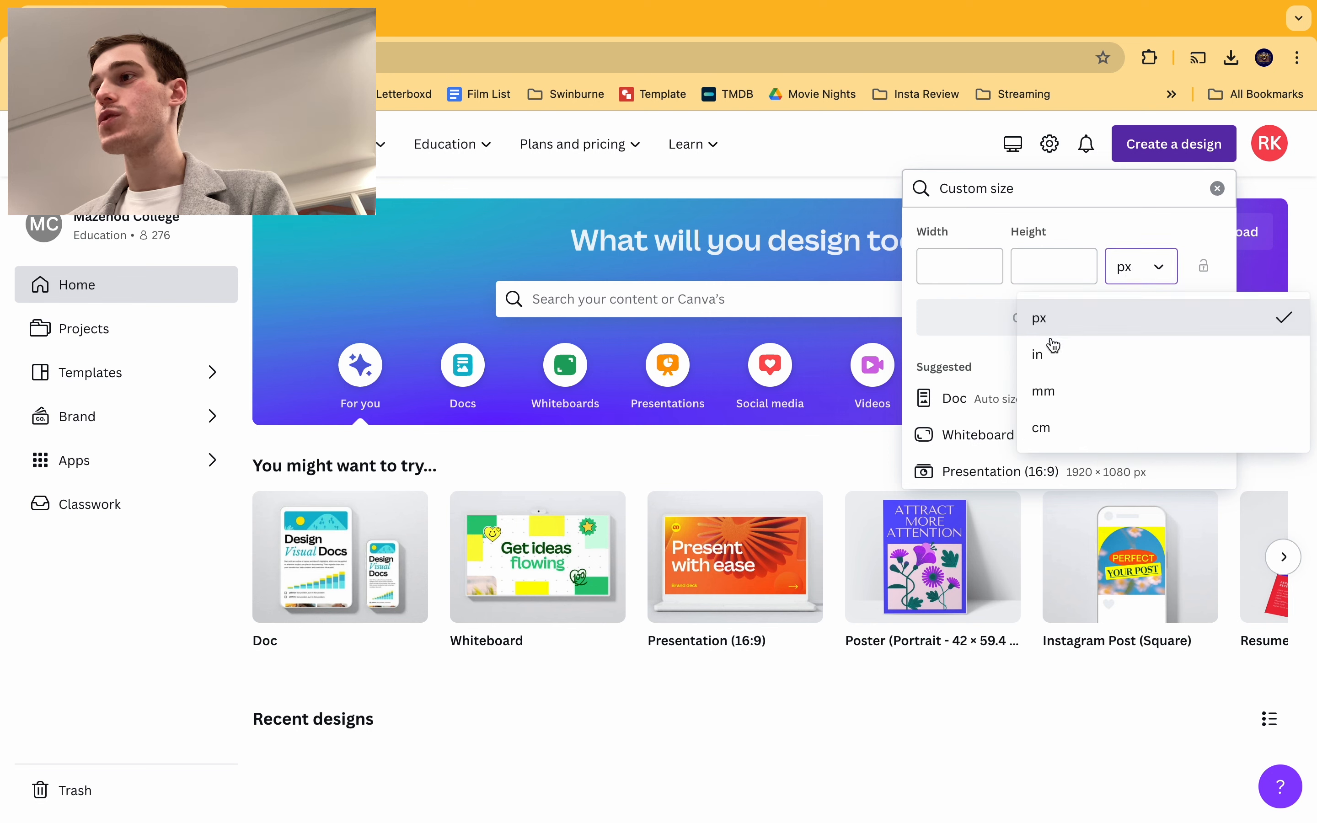
pyautogui.click(1047, 391)
pyautogui.click(953, 278)
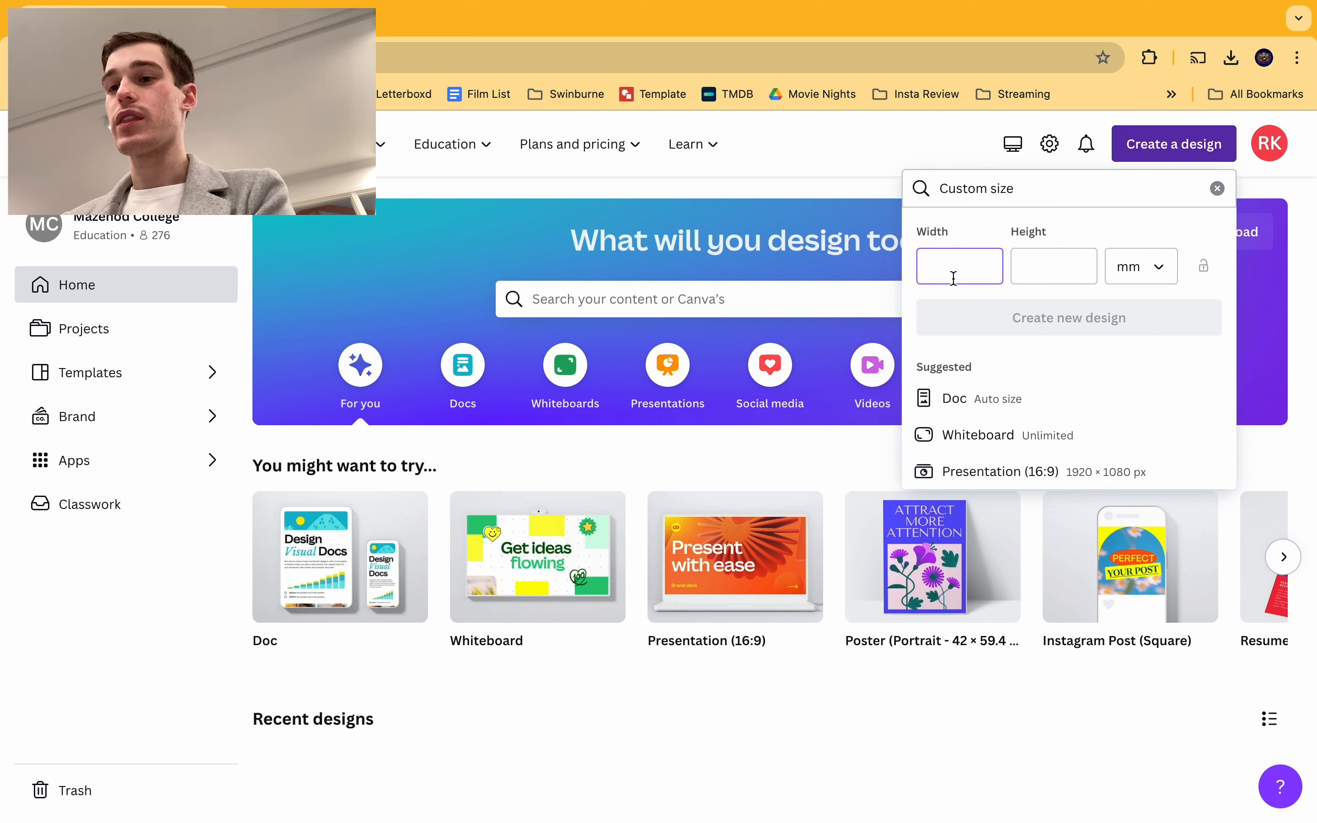
pyautogui.click(1032, 272)
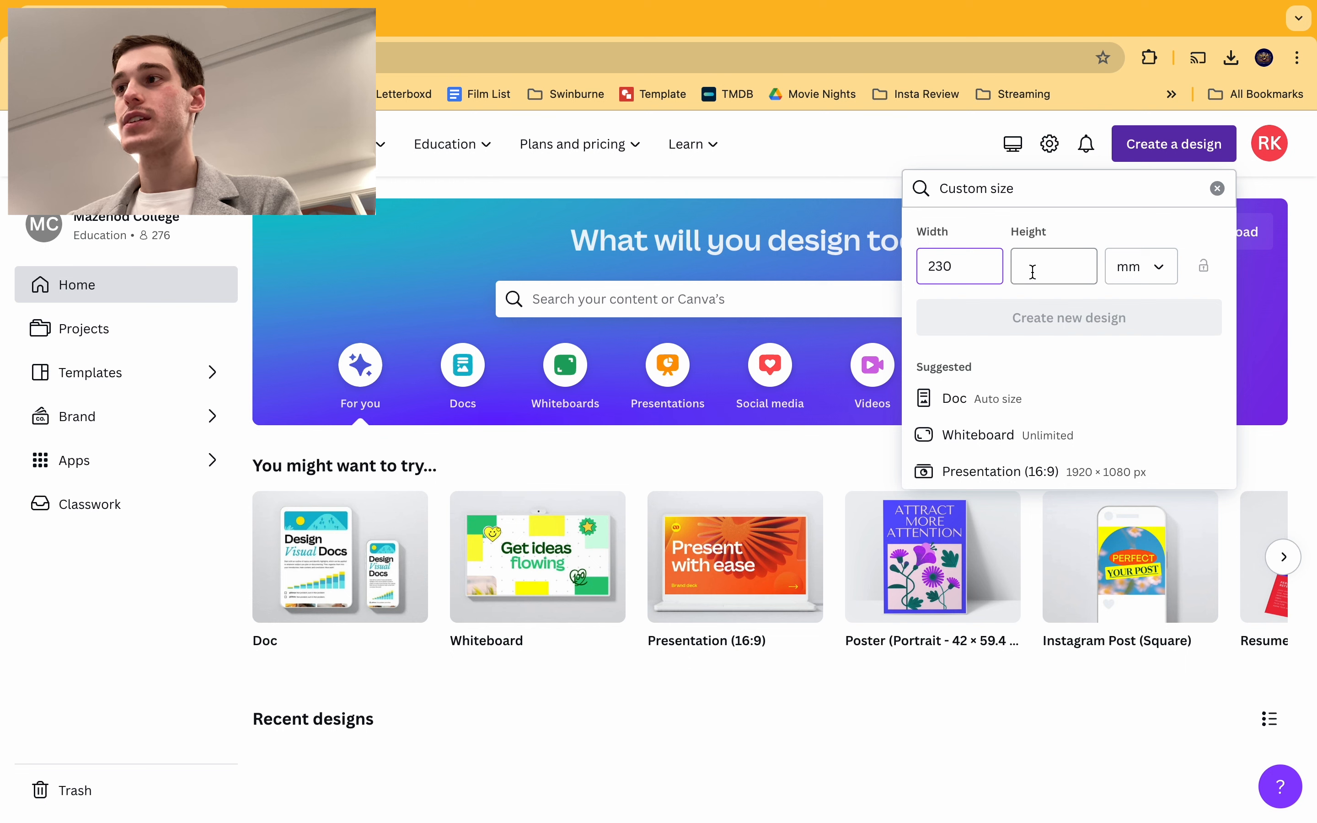
pyautogui.write('120')
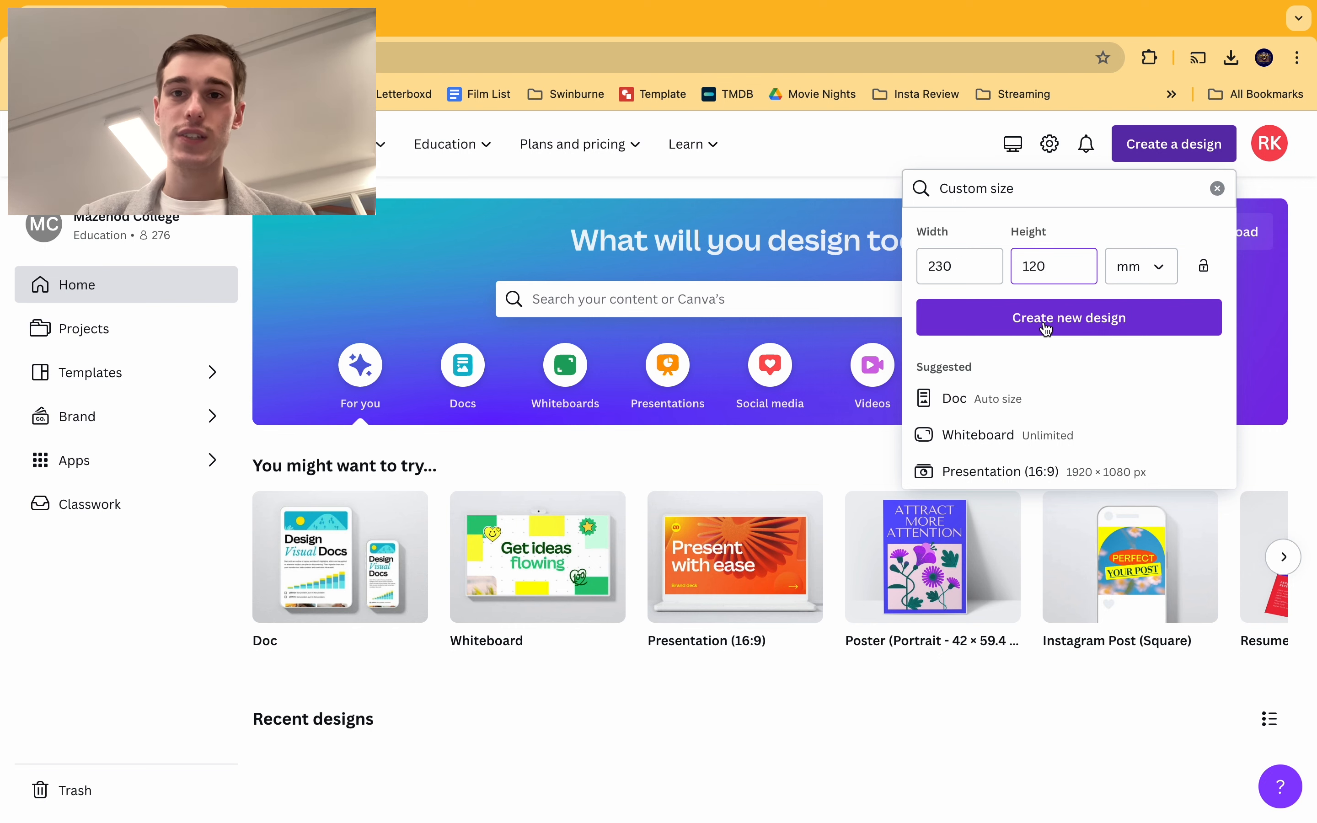
pyautogui.click(1045, 326)
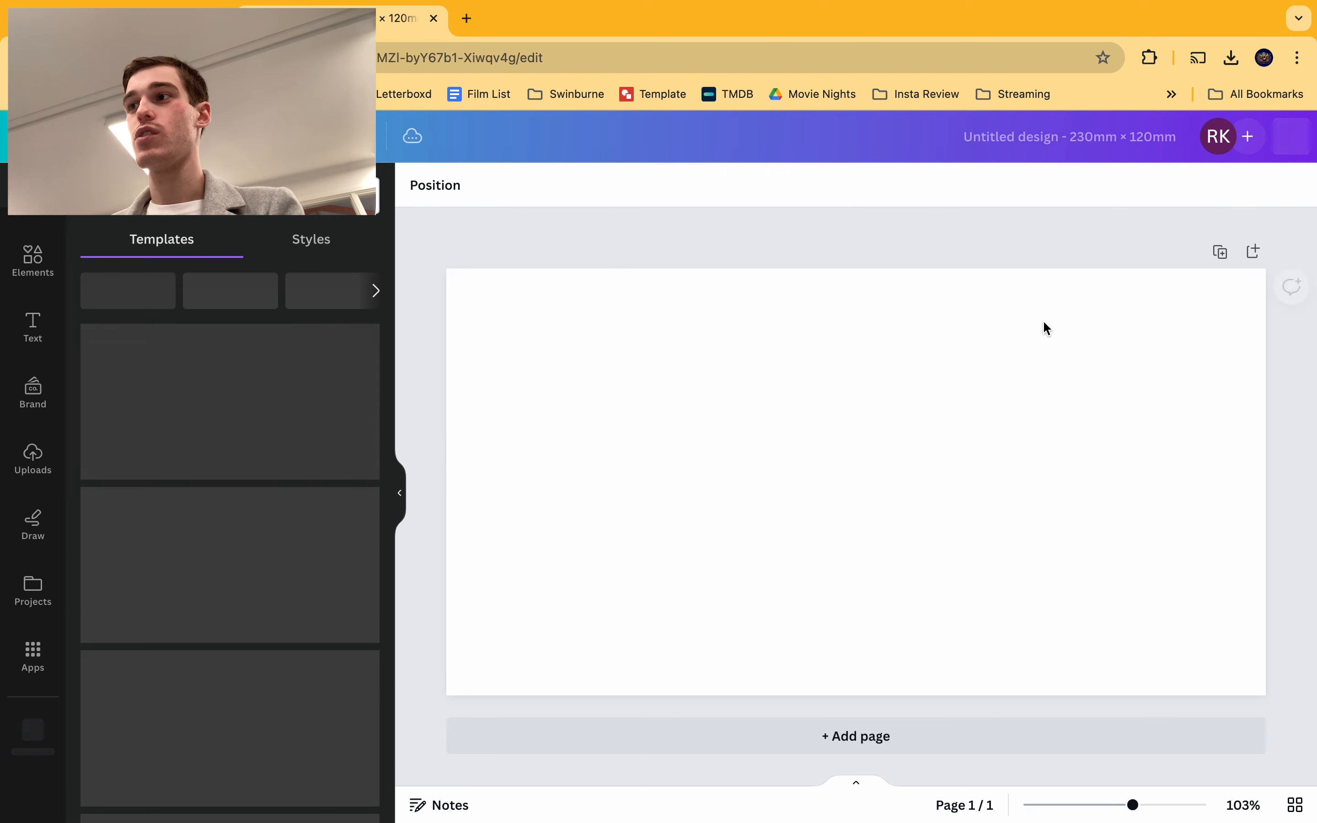
# Step: Dismiss the sharing and resize pop-ups, then retitle the design 'Engraving Image'
pyautogui.click(806, 240)
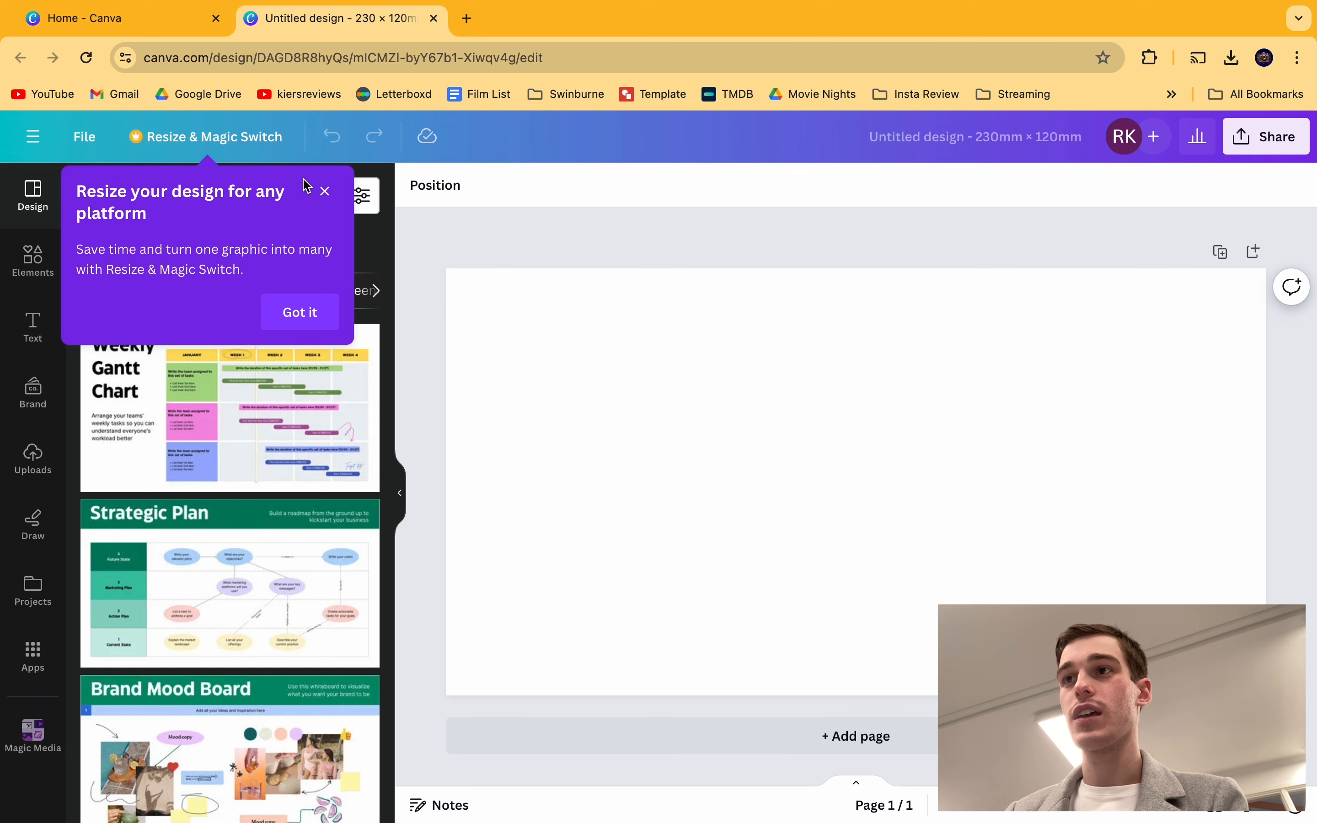
pyautogui.click(325, 191)
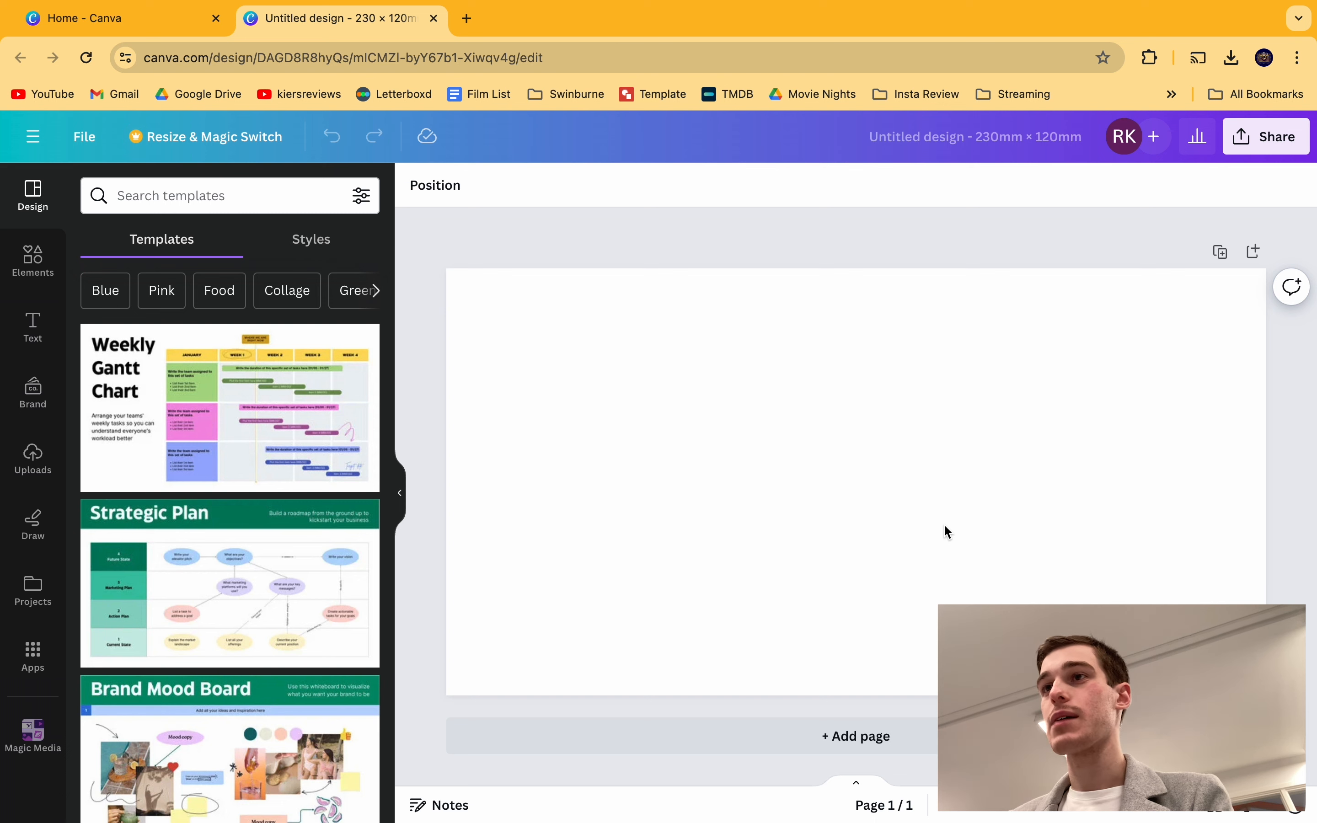
pyautogui.click(921, 142)
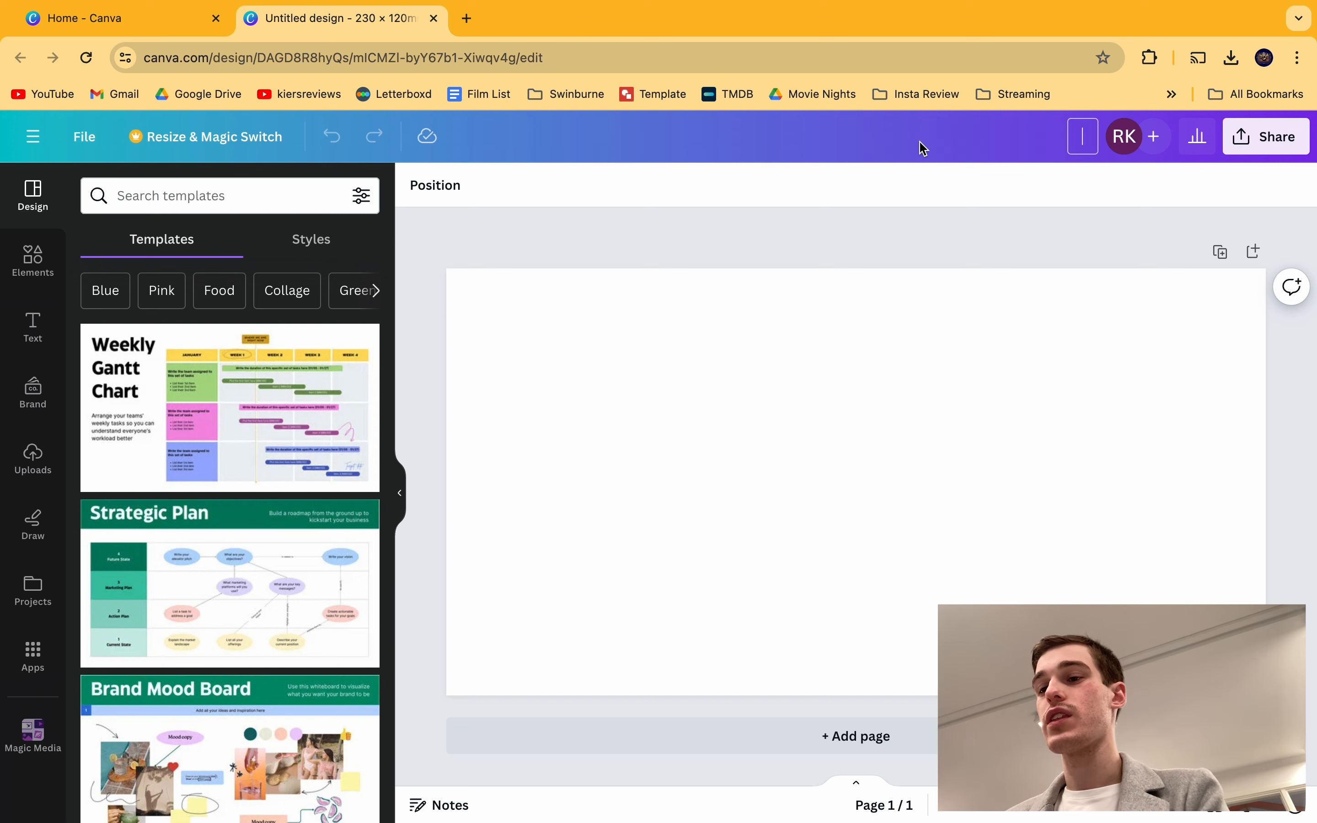
pyautogui.write('Engravi')
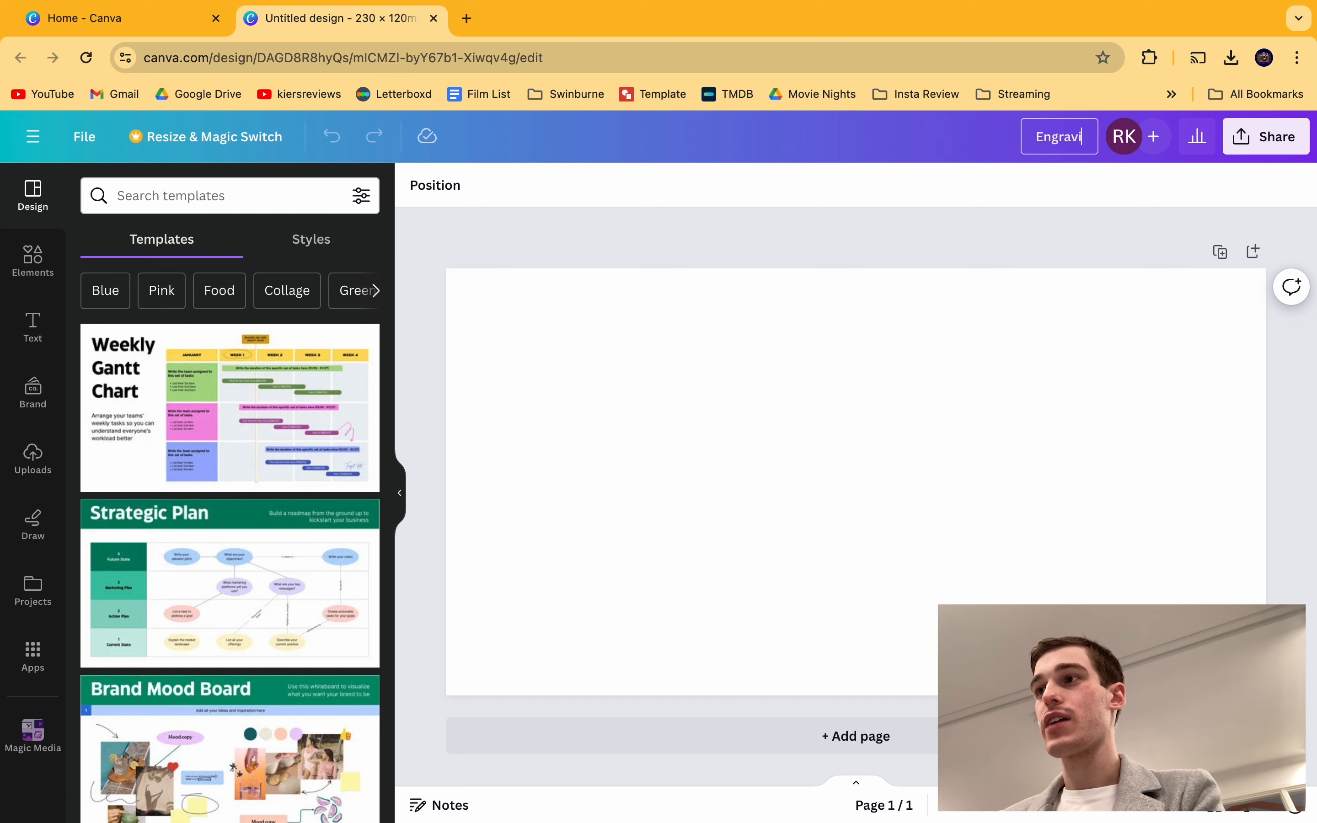
pyautogui.write('ng Image')
pyautogui.press('Return')
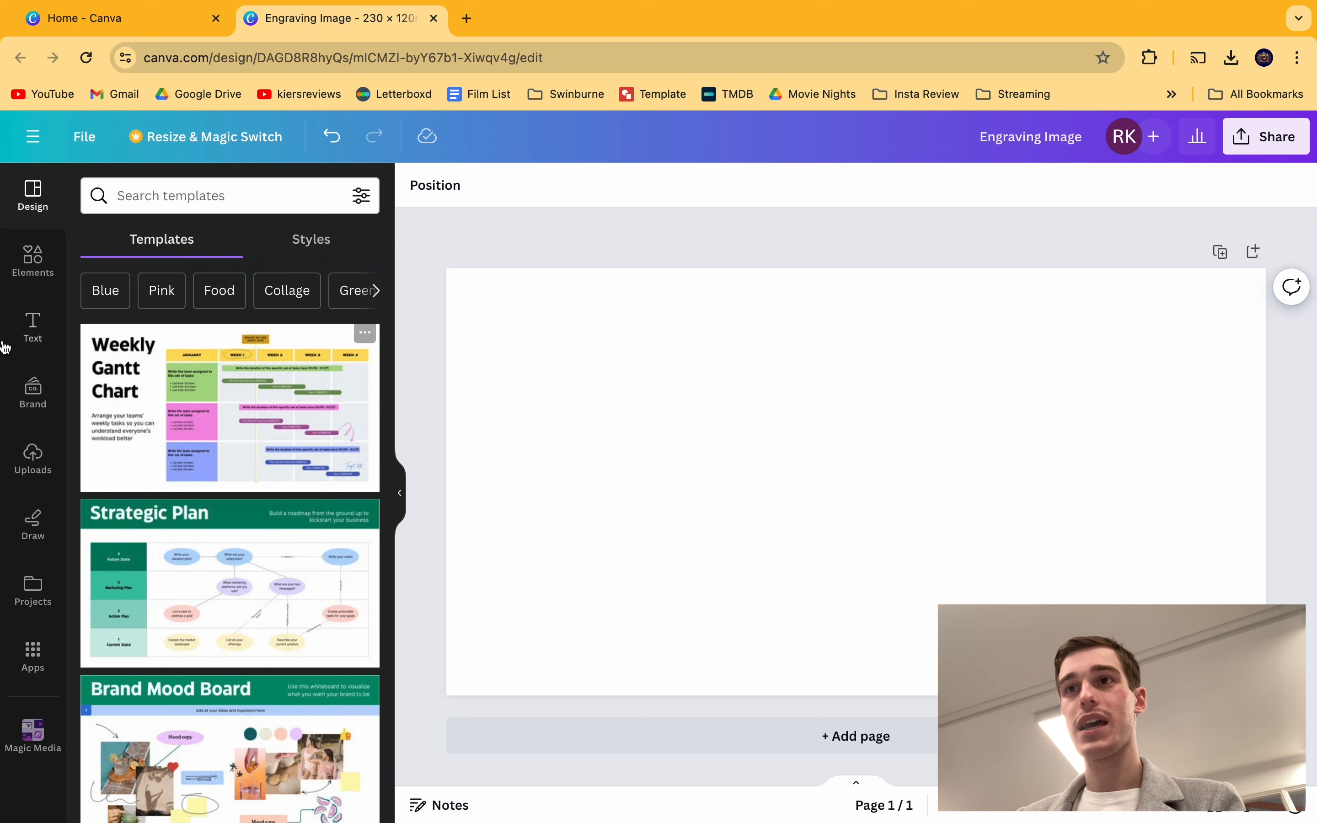
# Step: Add the football-in-net photo from Elements, snapped top-left and enlarged to full page height
pyautogui.click(34, 284)
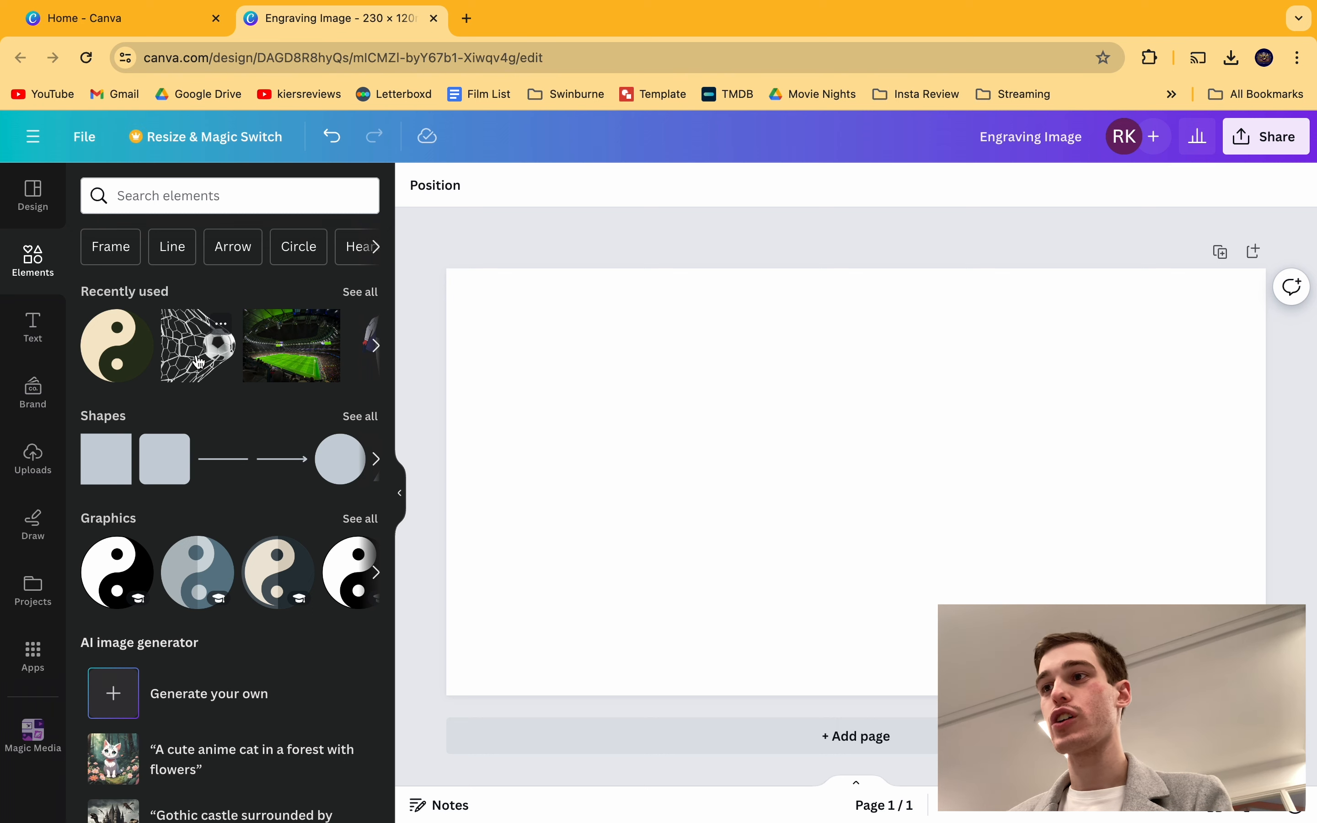
pyautogui.moveTo(198, 362); pyautogui.dragTo(530, 361)
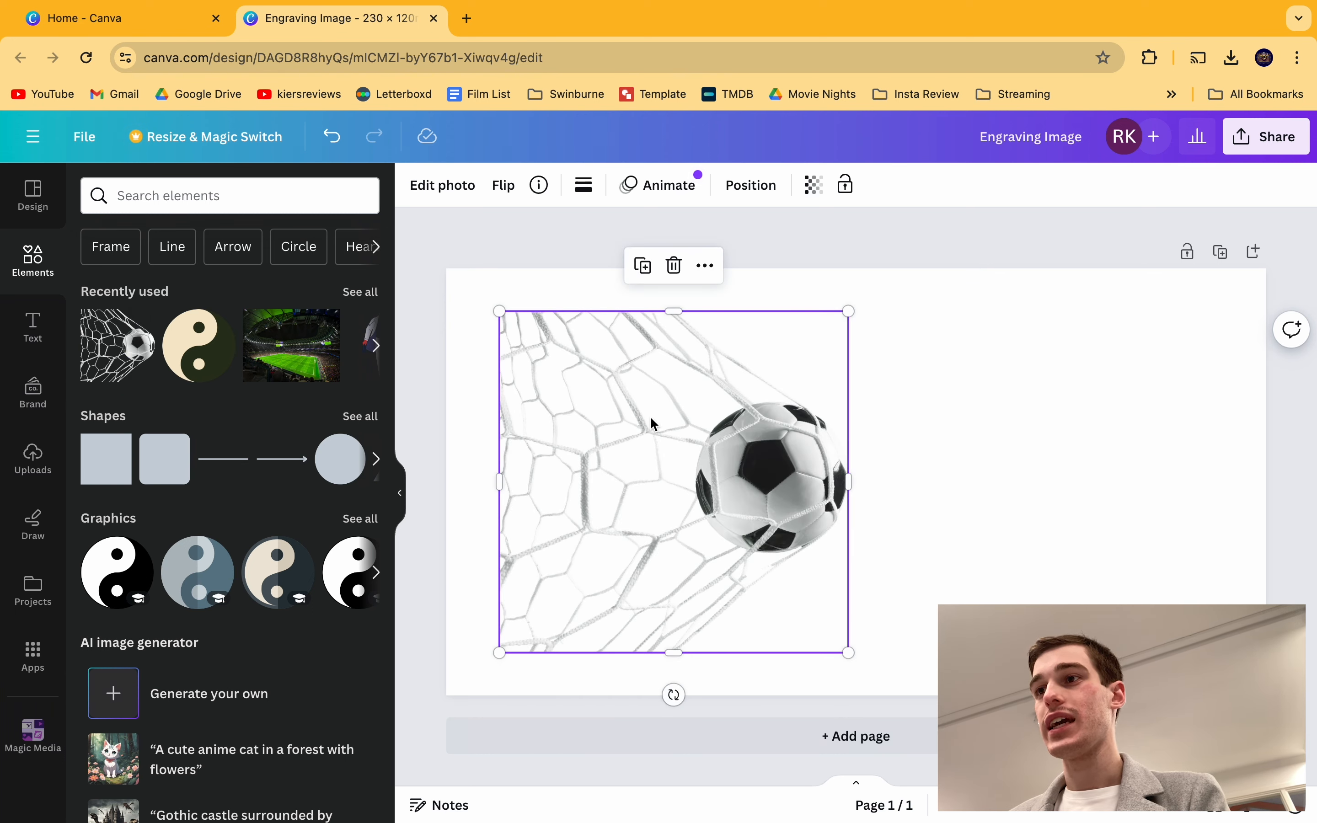
pyautogui.moveTo(654, 423); pyautogui.dragTo(598, 376)
pyautogui.moveTo(795, 610); pyautogui.dragTo(884, 694)
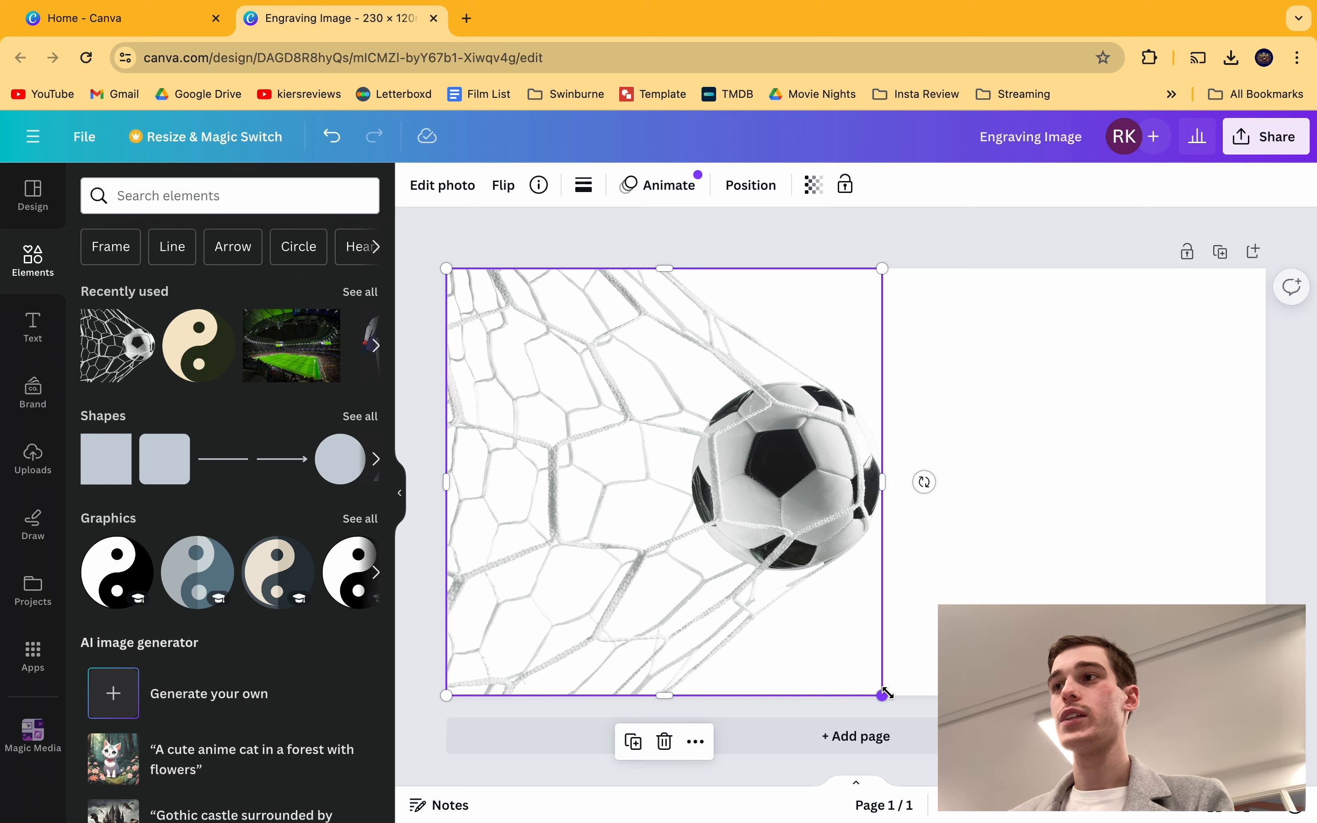
pyautogui.click(977, 462)
pyautogui.click(816, 231)
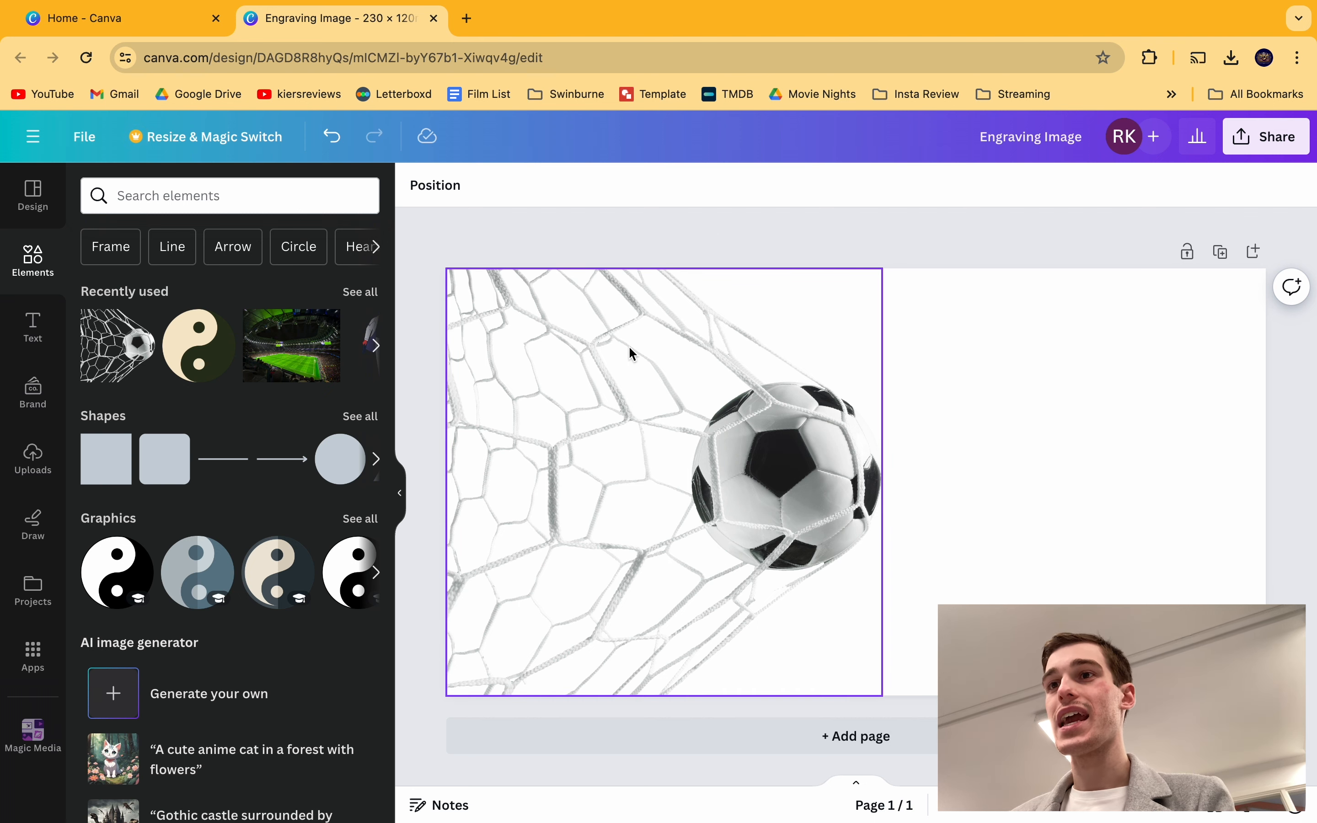
# Step: Try an Earth Day sticker on the page, resize and move it, then delete it
pyautogui.scroll(-7, 214, 388)
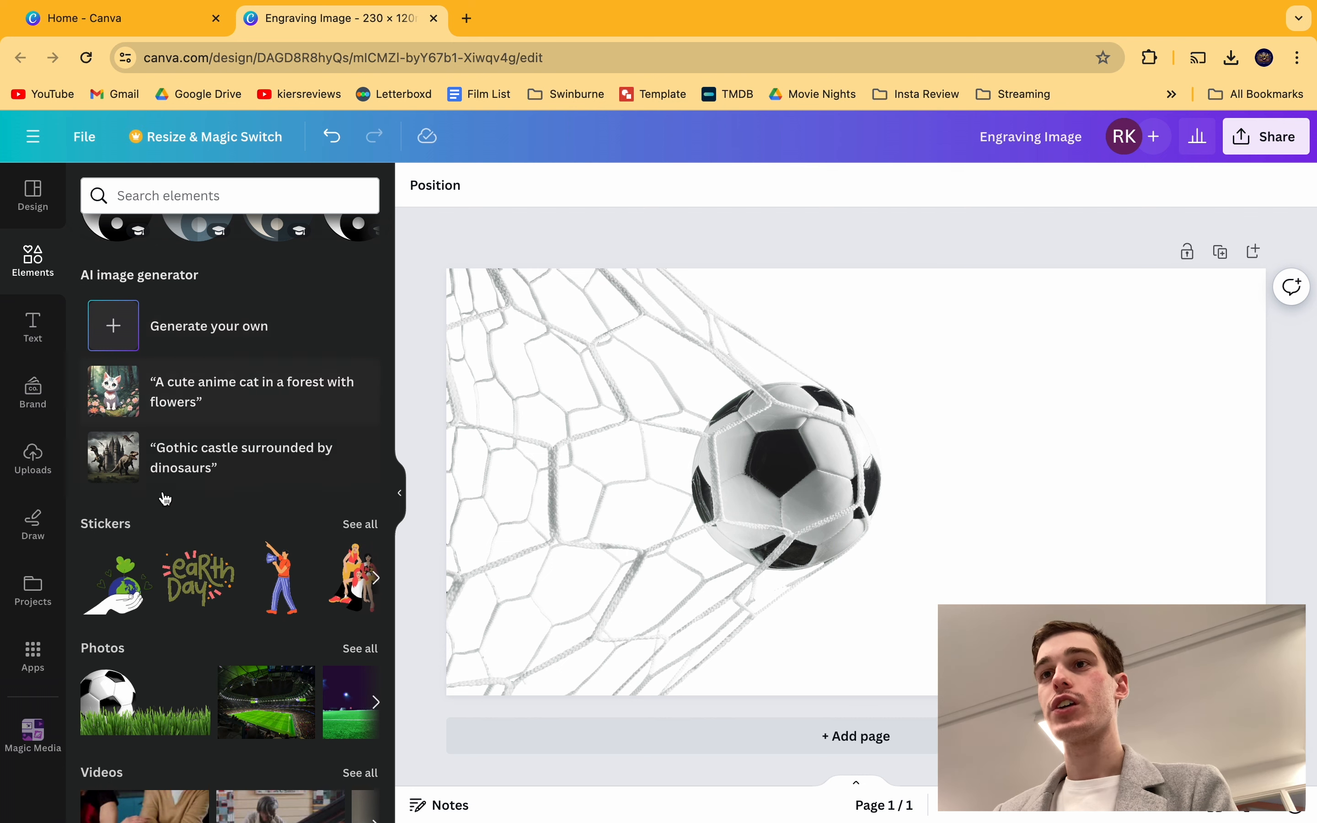
pyautogui.scroll(-4, 169, 531)
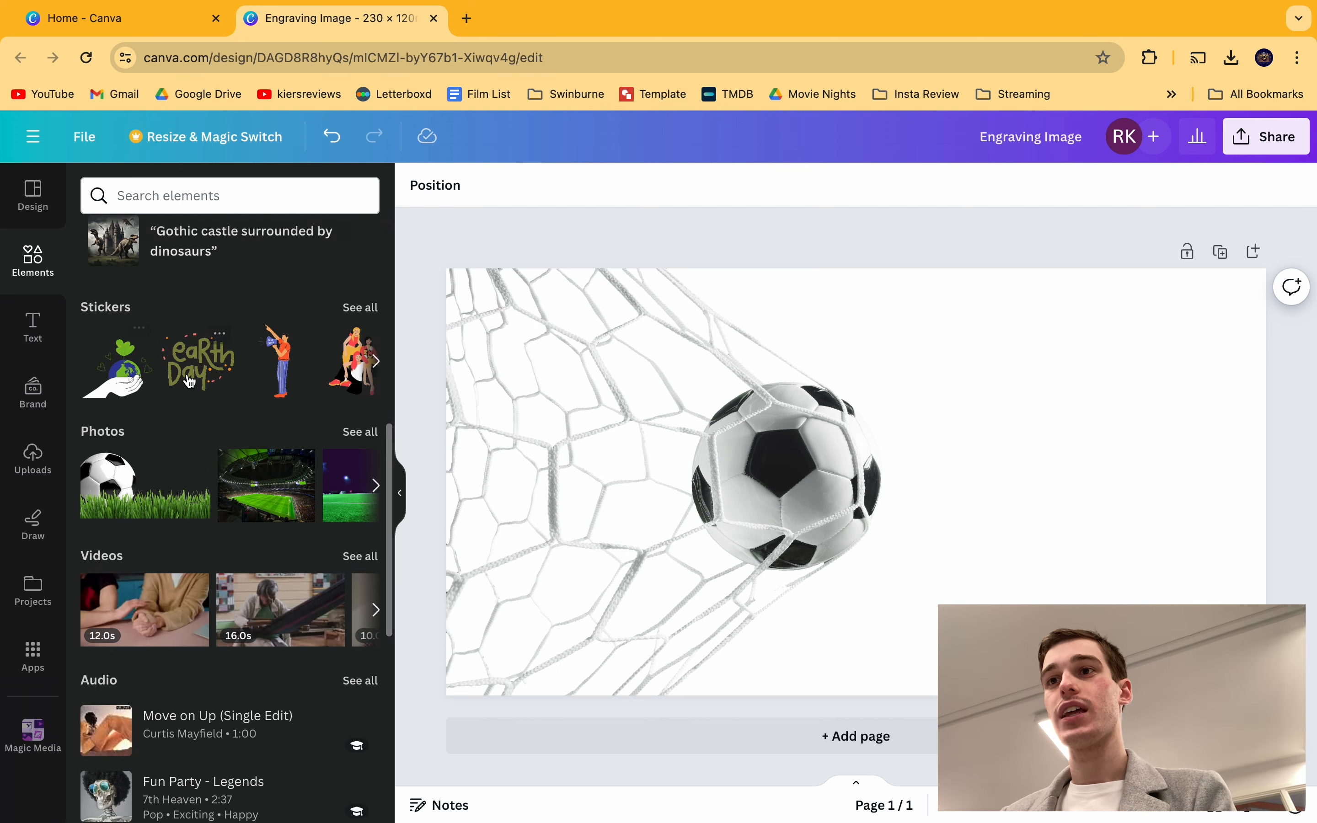
pyautogui.moveTo(535, 388); pyautogui.dragTo(961, 361)
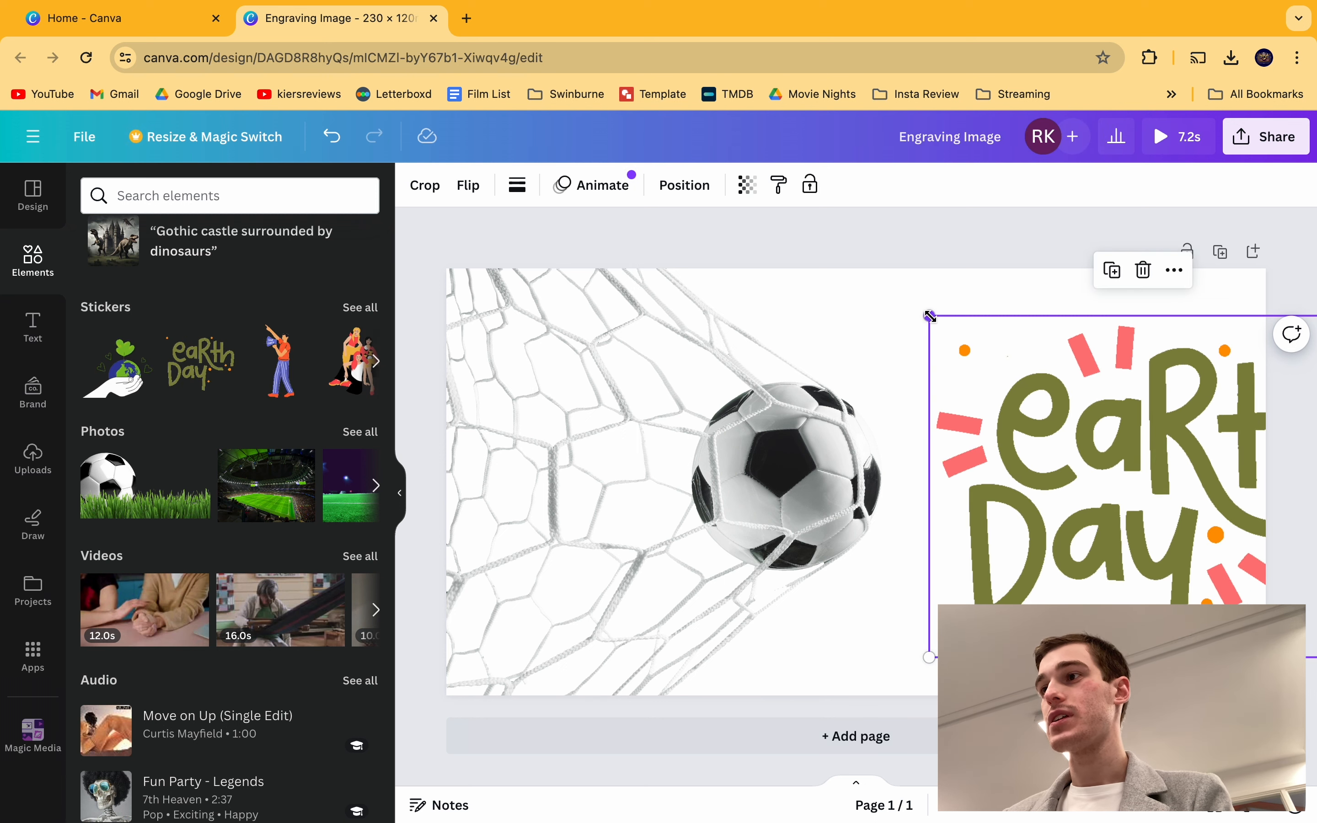
pyautogui.moveTo(930, 315); pyautogui.dragTo(1119, 470)
pyautogui.moveTo(1202, 512); pyautogui.dragTo(1039, 437)
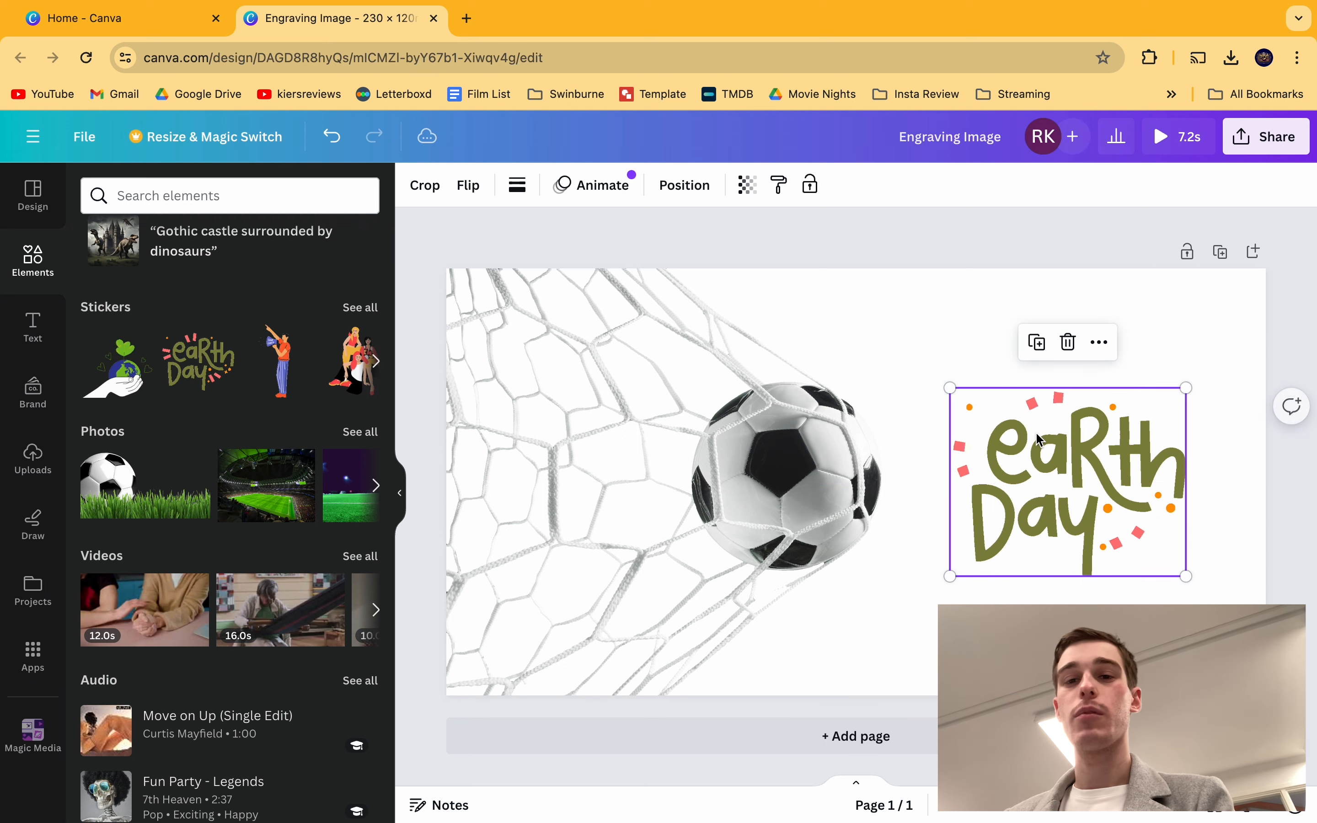
pyautogui.press('Delete')
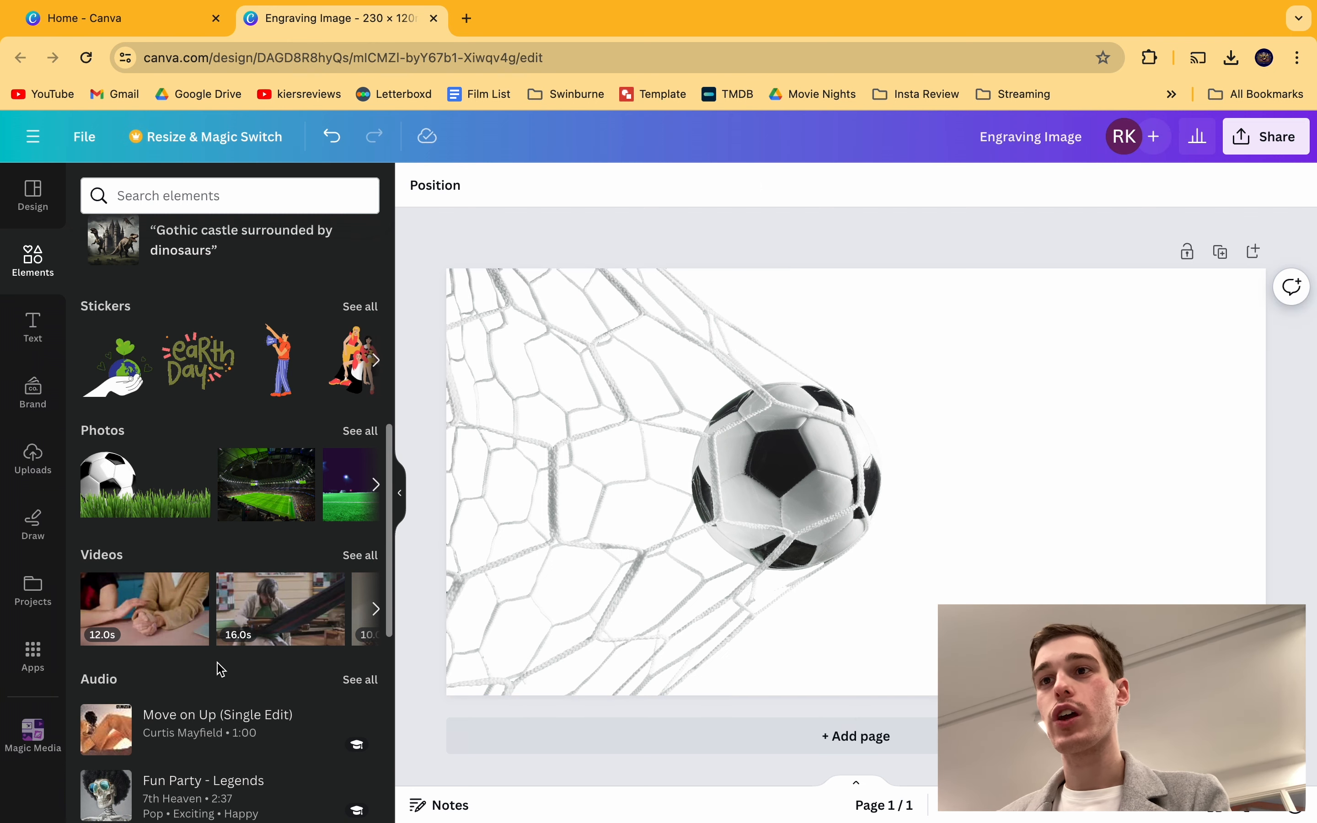
# Step: Scroll through the element categories until the Logo results appear
pyautogui.scroll(-4, 283, 609)
pyautogui.scroll(-3, 354, 559)
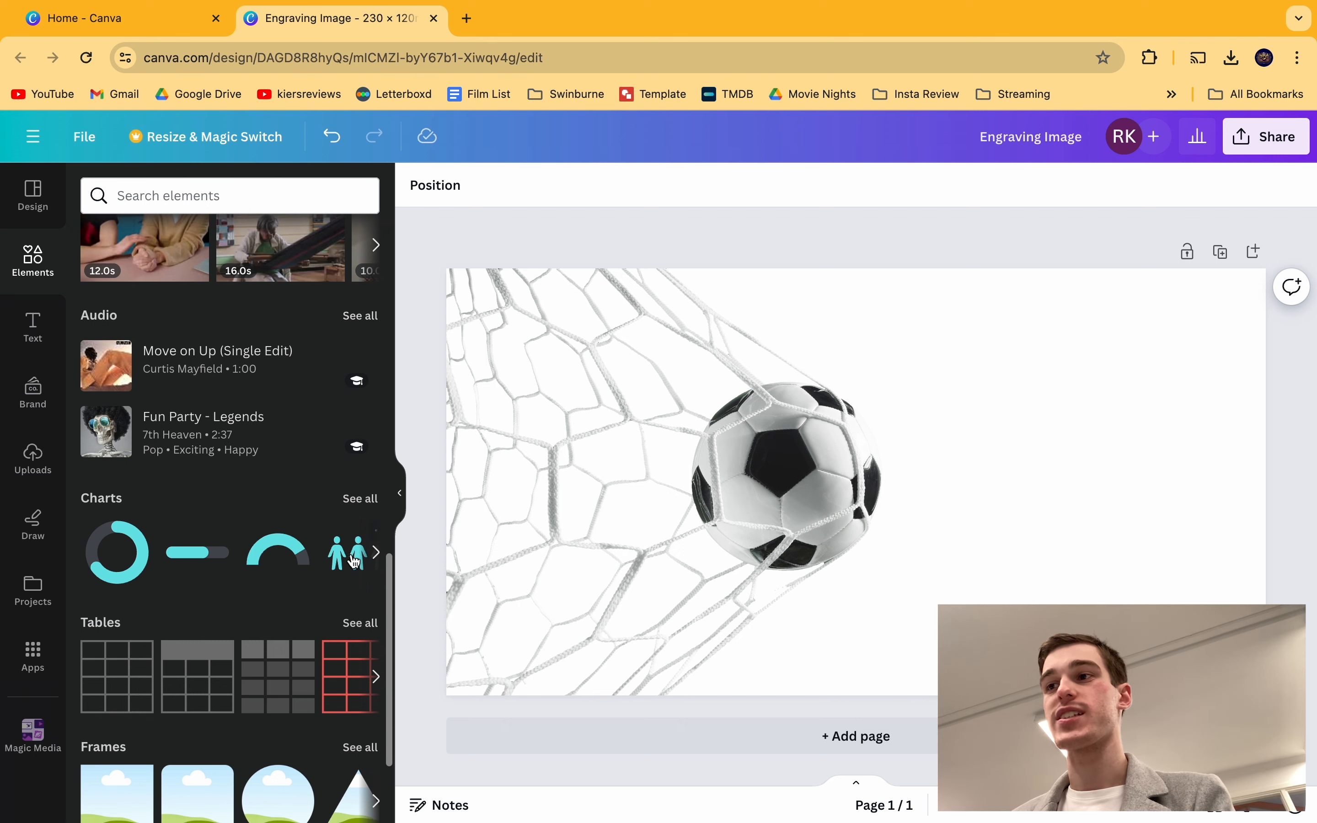
pyautogui.scroll(-2, 266, 599)
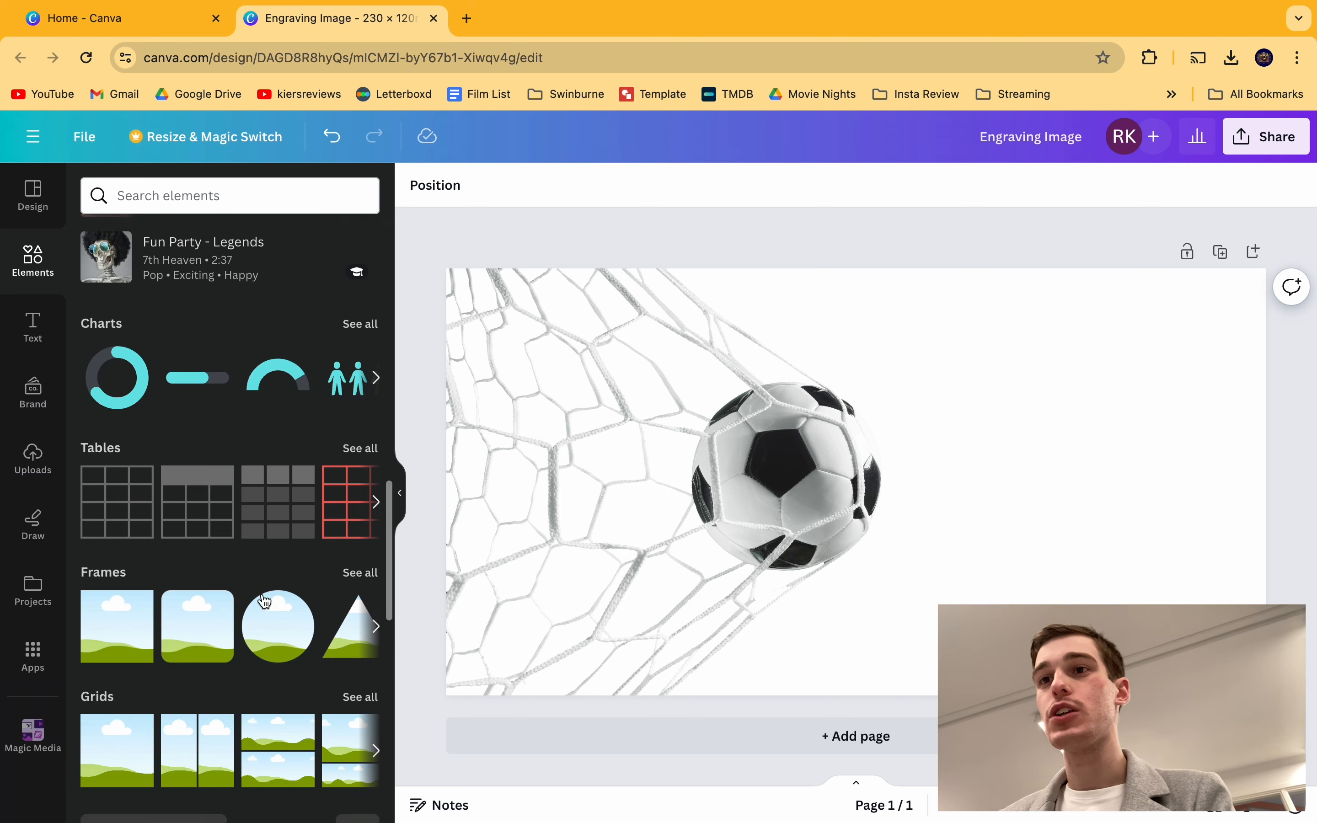
pyautogui.scroll(15, 218, 489)
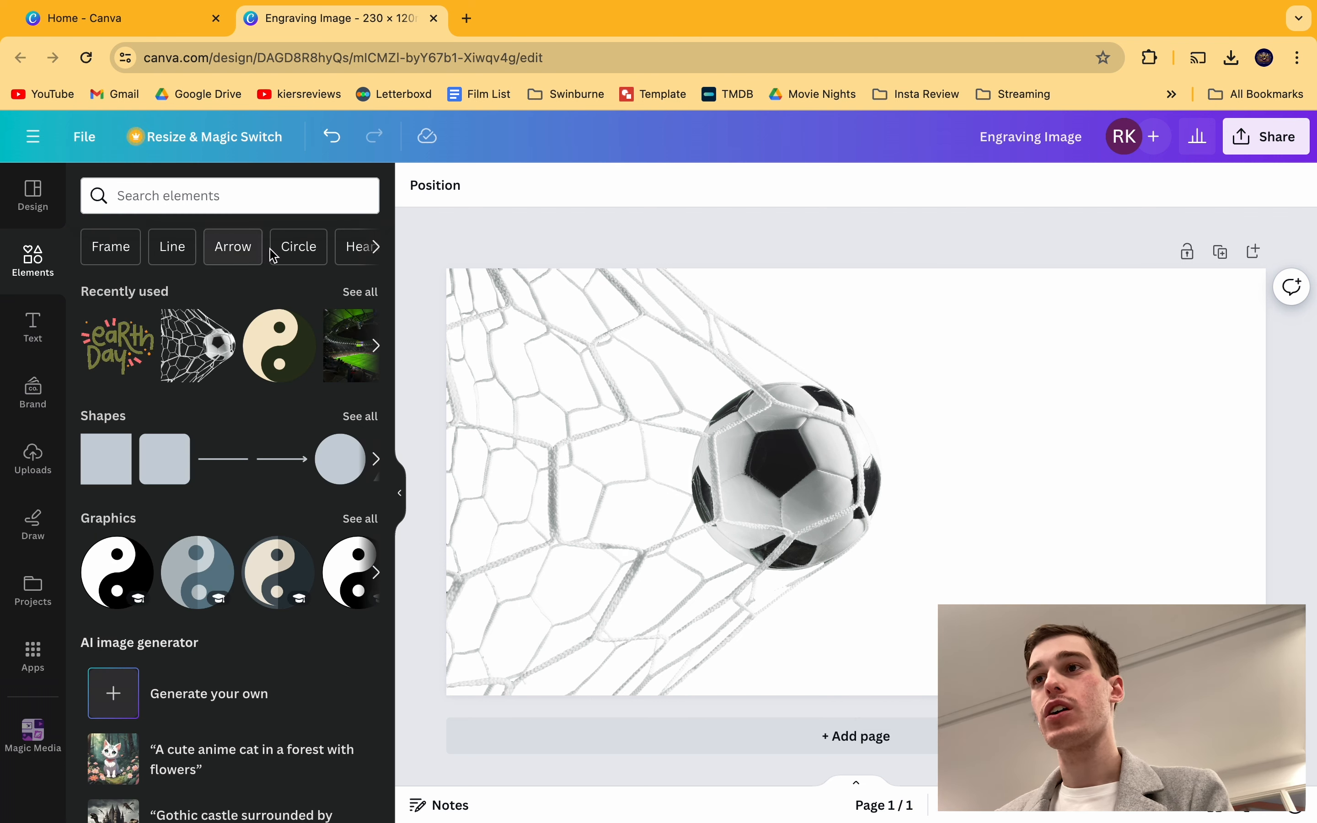
pyautogui.click(377, 248)
pyautogui.click(379, 250)
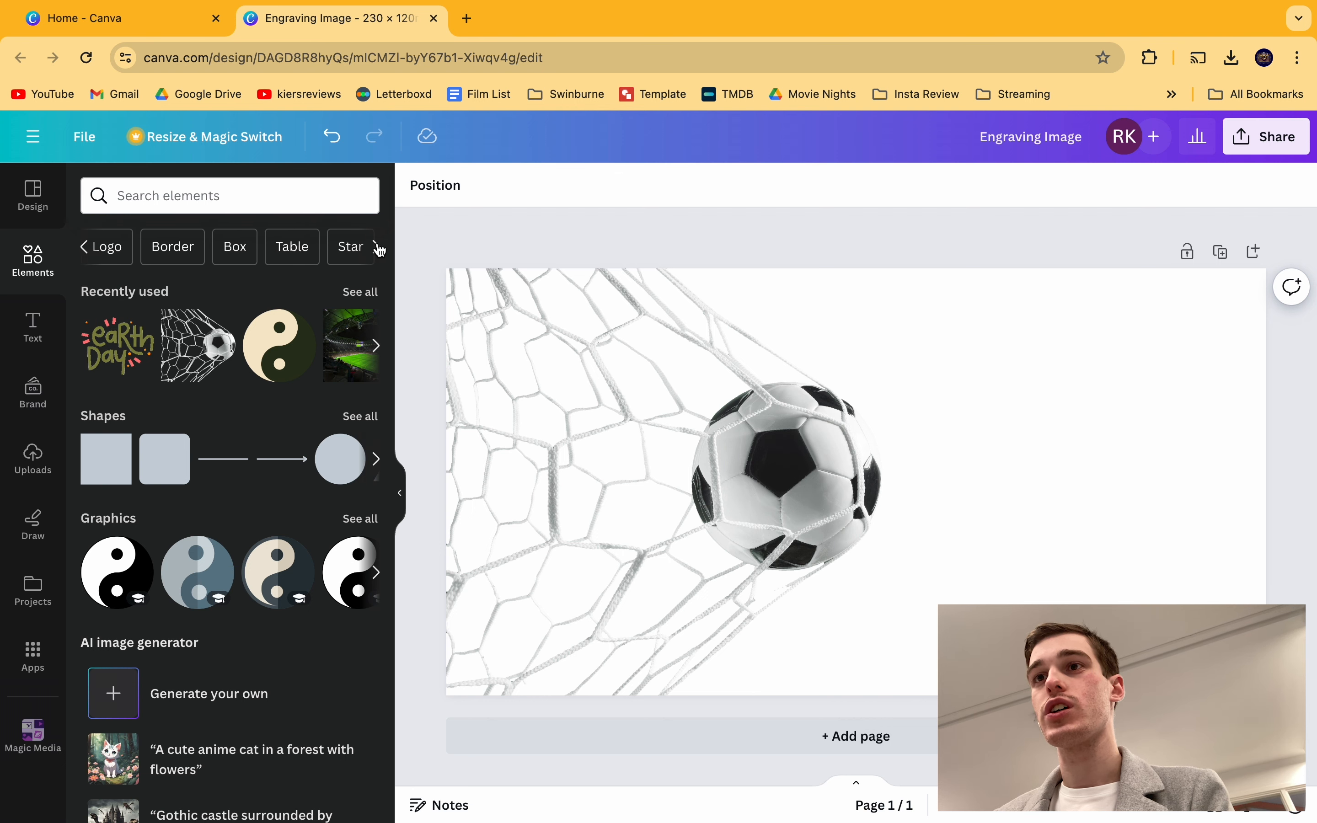
pyautogui.click(115, 247)
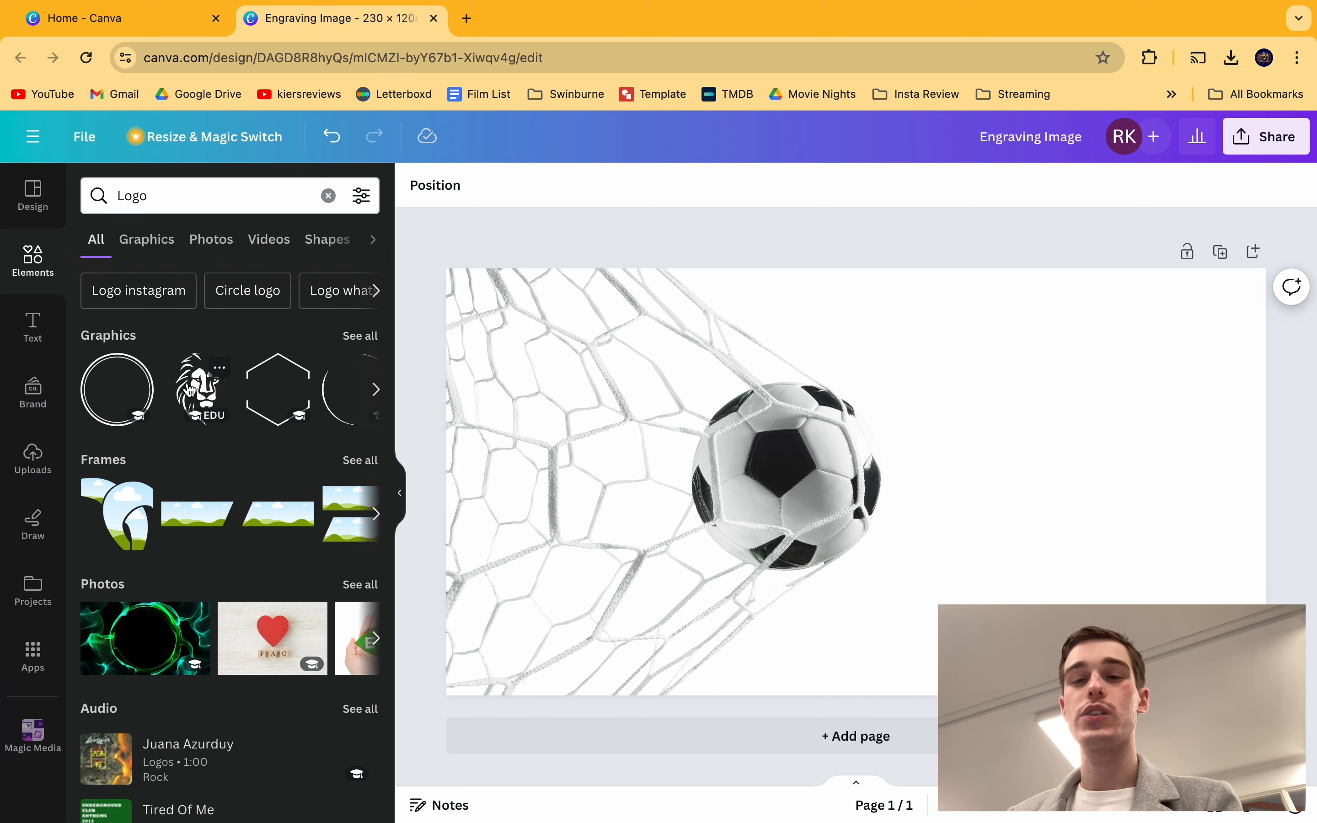
# Step: Place the lion graphic left of the ball and send it behind the net photo
pyautogui.moveTo(191, 391); pyautogui.dragTo(795, 311)
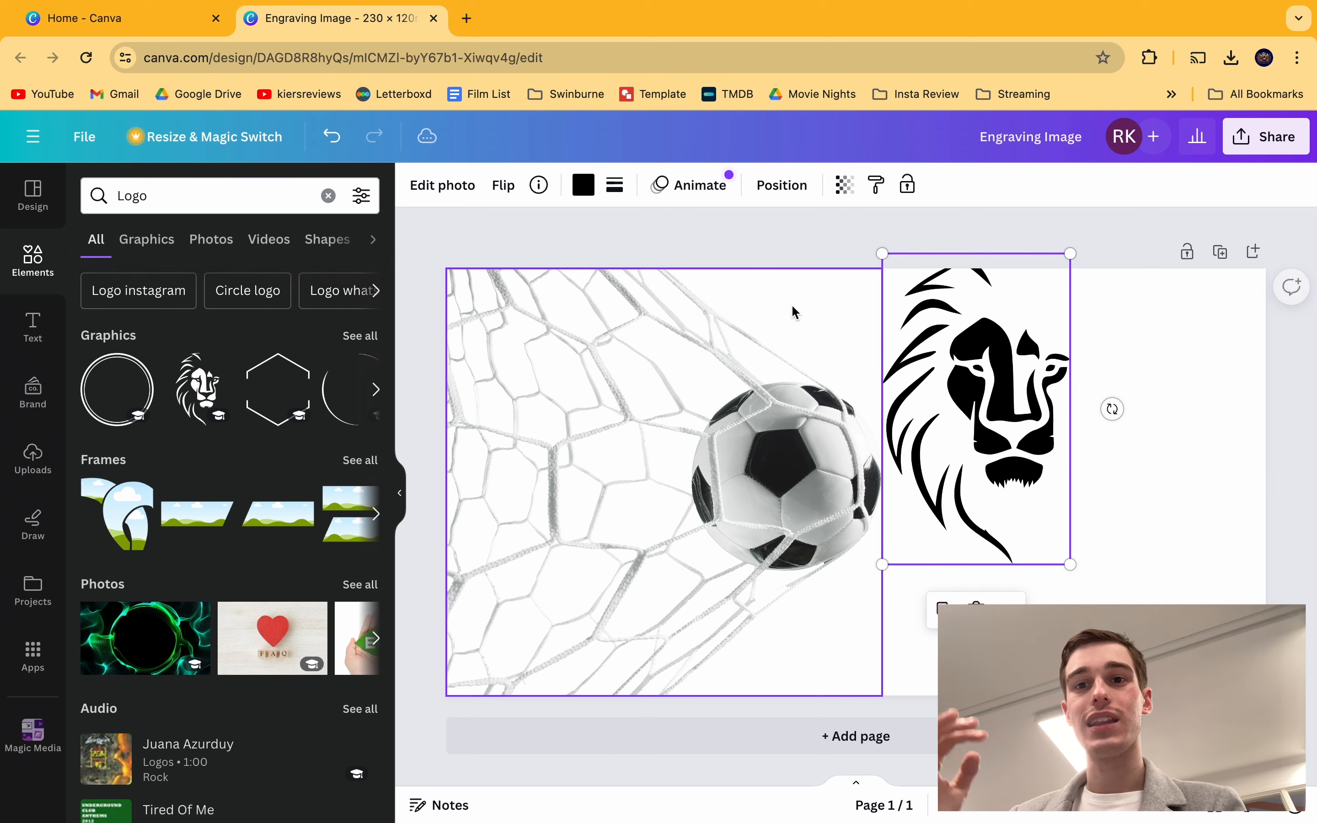
pyautogui.moveTo(968, 376); pyautogui.dragTo(730, 413)
pyautogui.moveTo(806, 445); pyautogui.dragTo(607, 445)
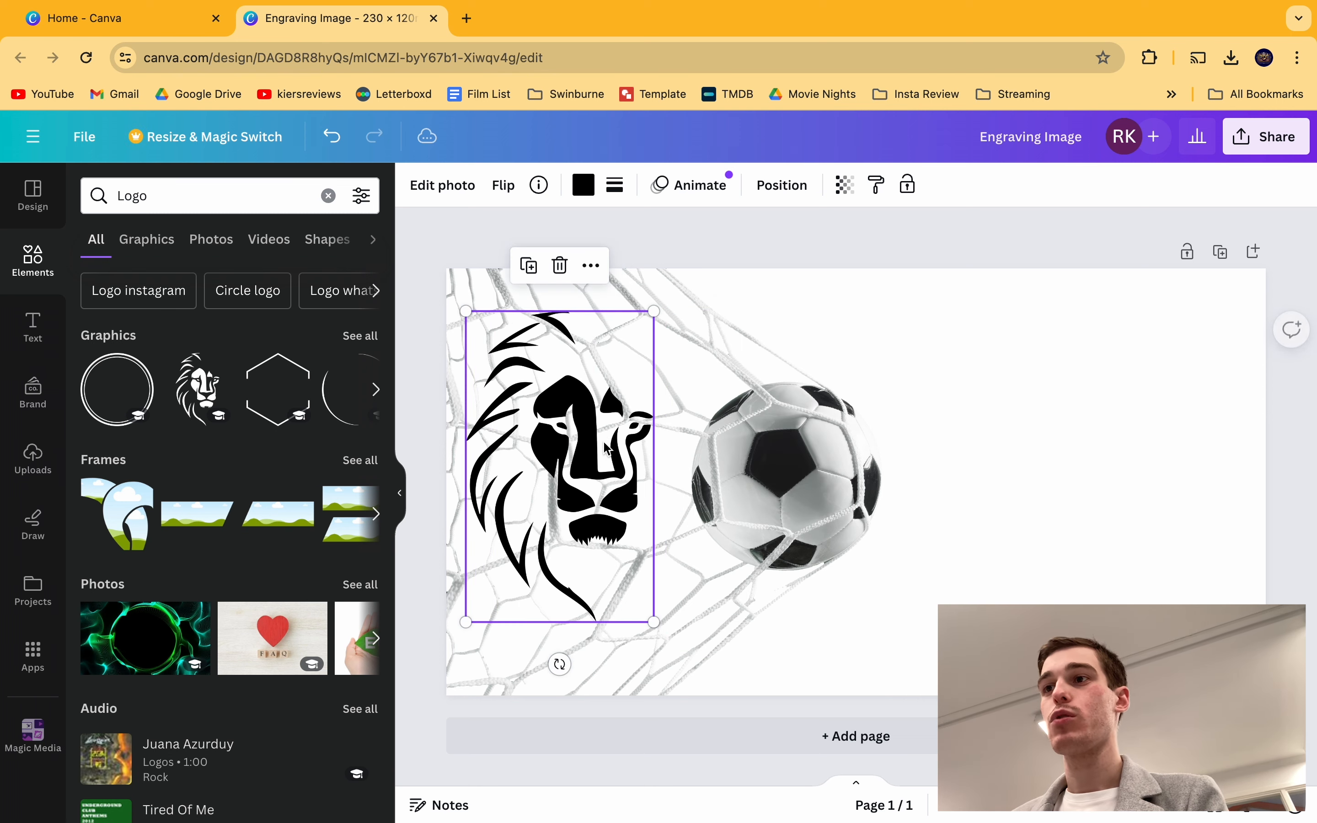
pyautogui.rightClick(552, 437)
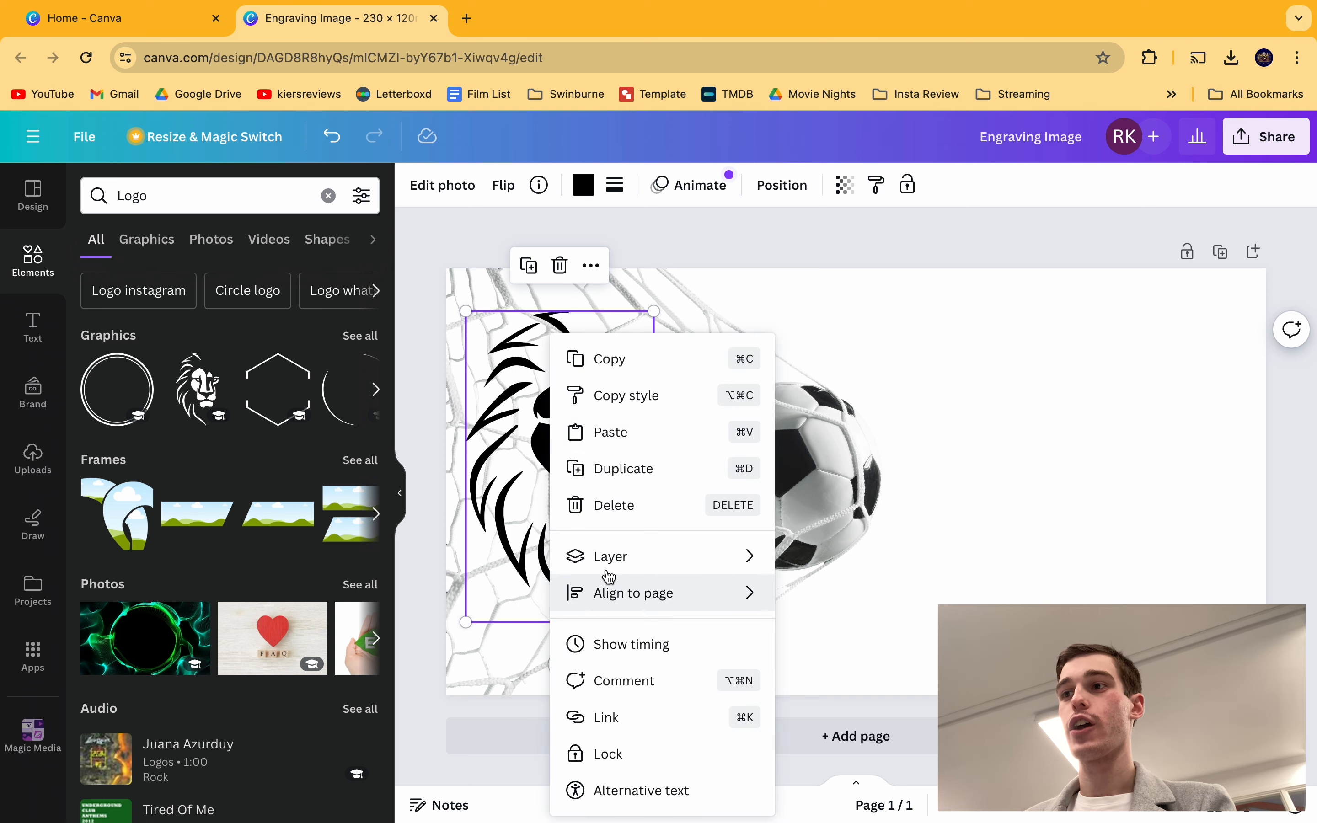
pyautogui.moveTo(582, 560)
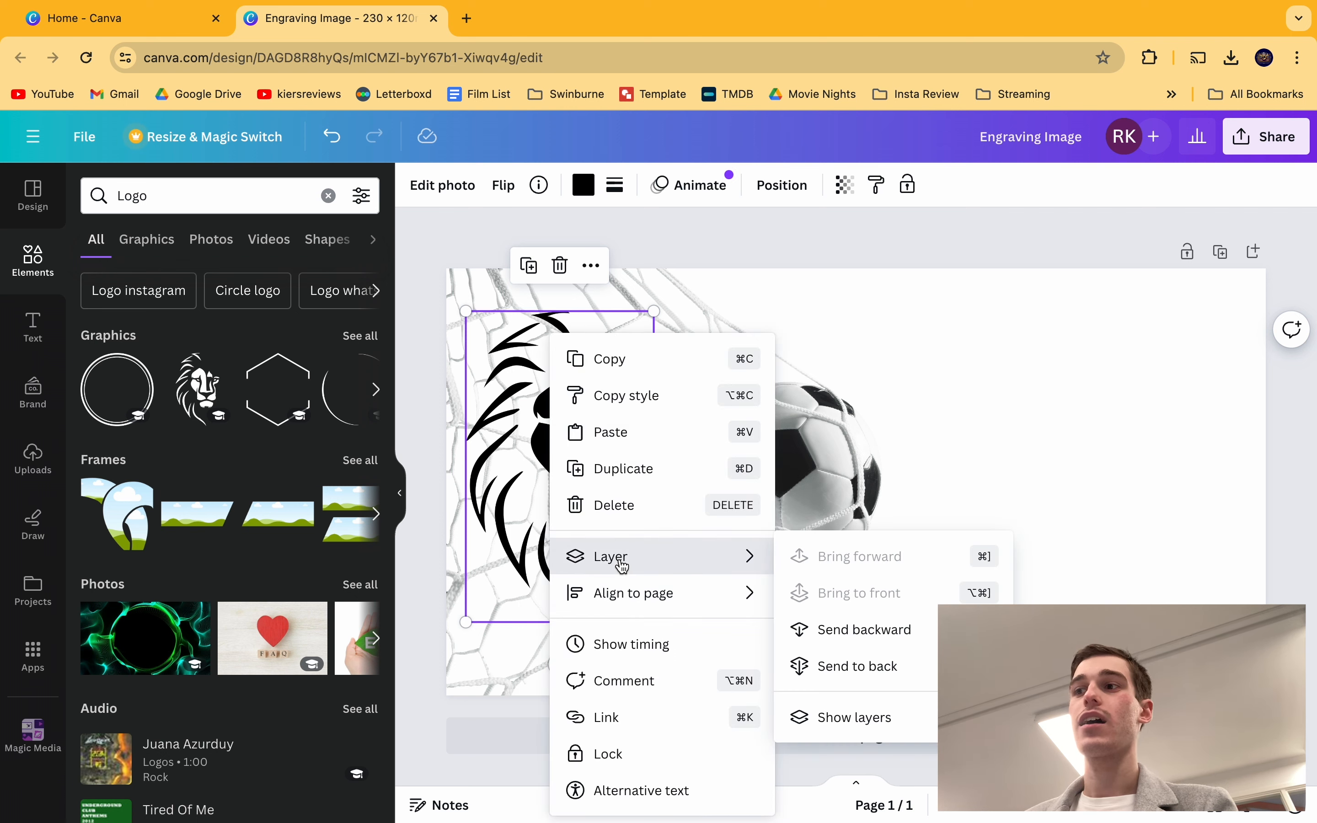
pyautogui.click(839, 631)
pyautogui.click(475, 242)
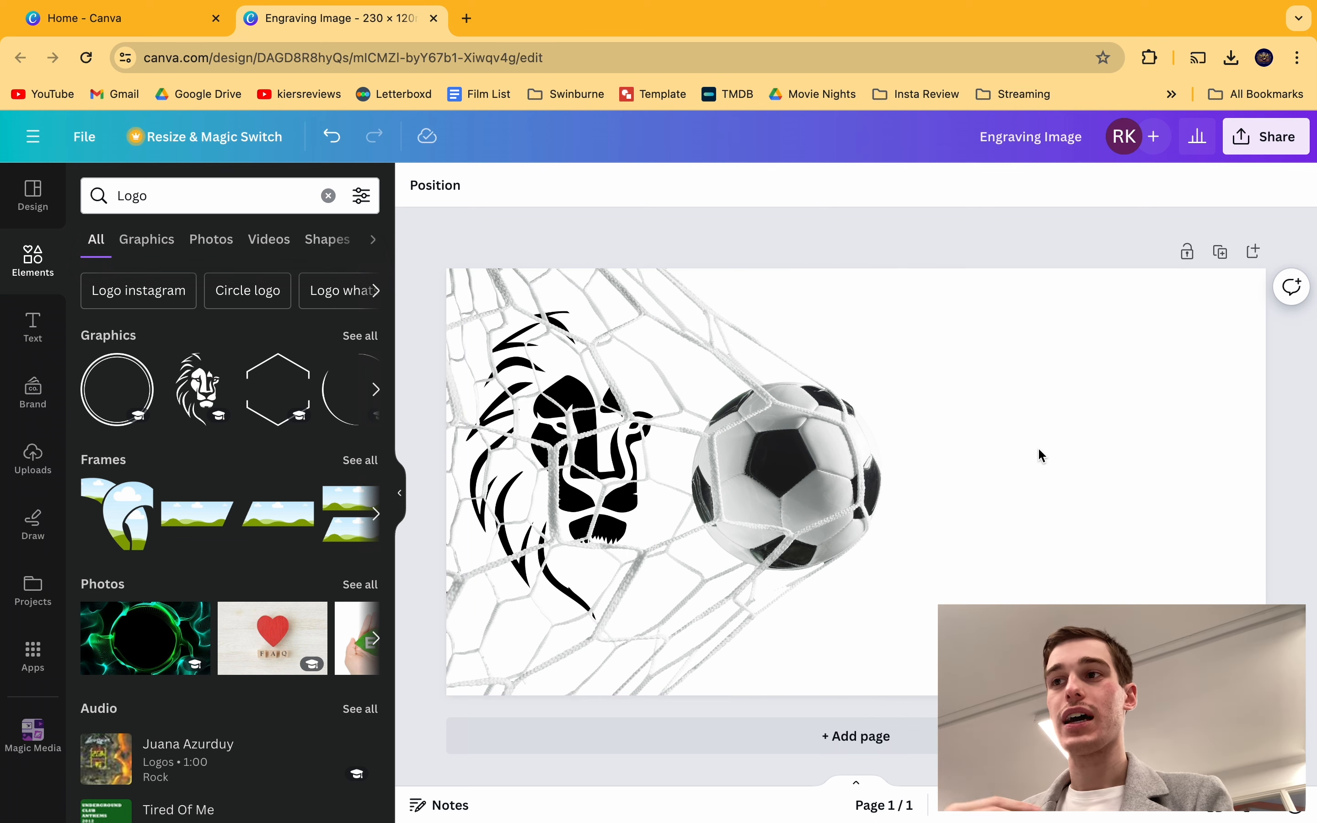
# Step: Send the net photo to the back and enlarge the lion graphic
pyautogui.click(552, 435)
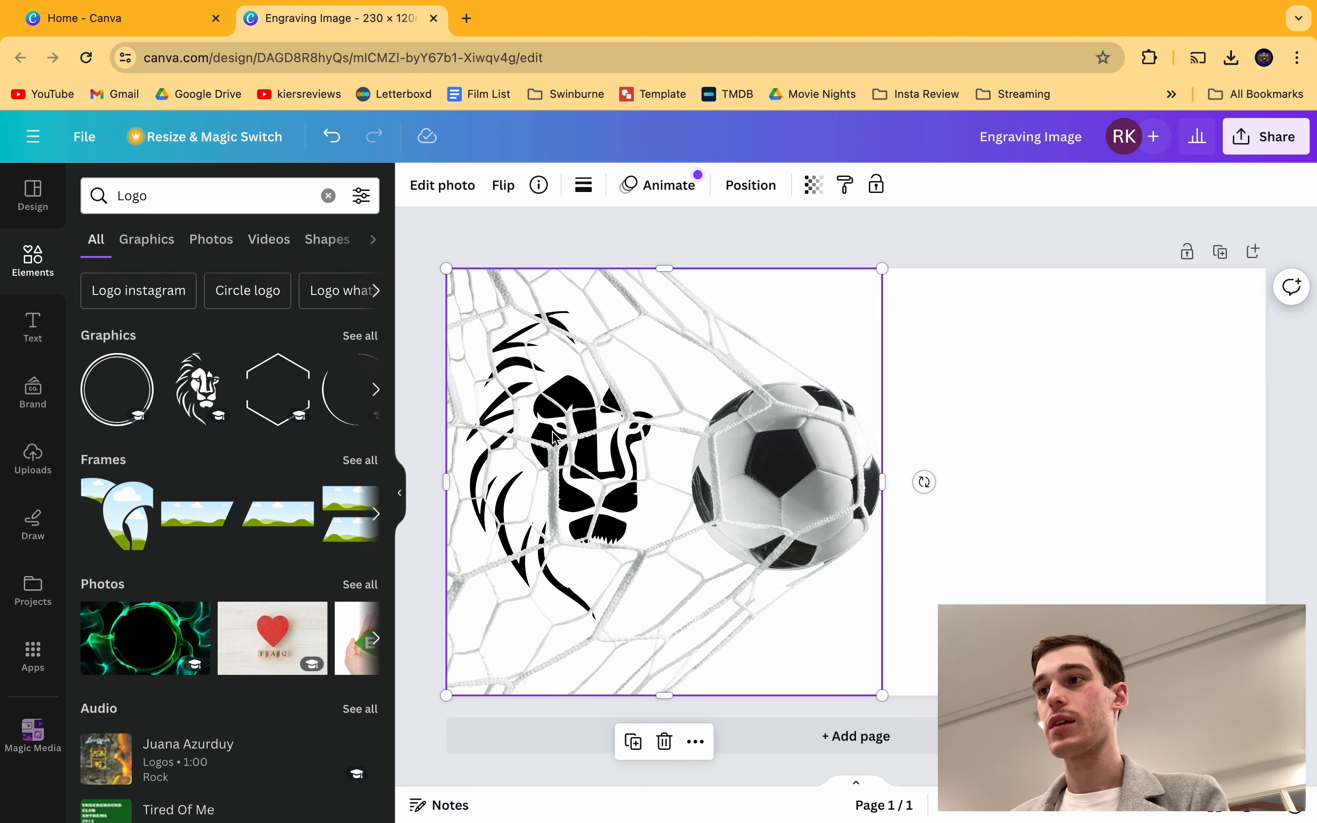
pyautogui.rightClick(552, 435)
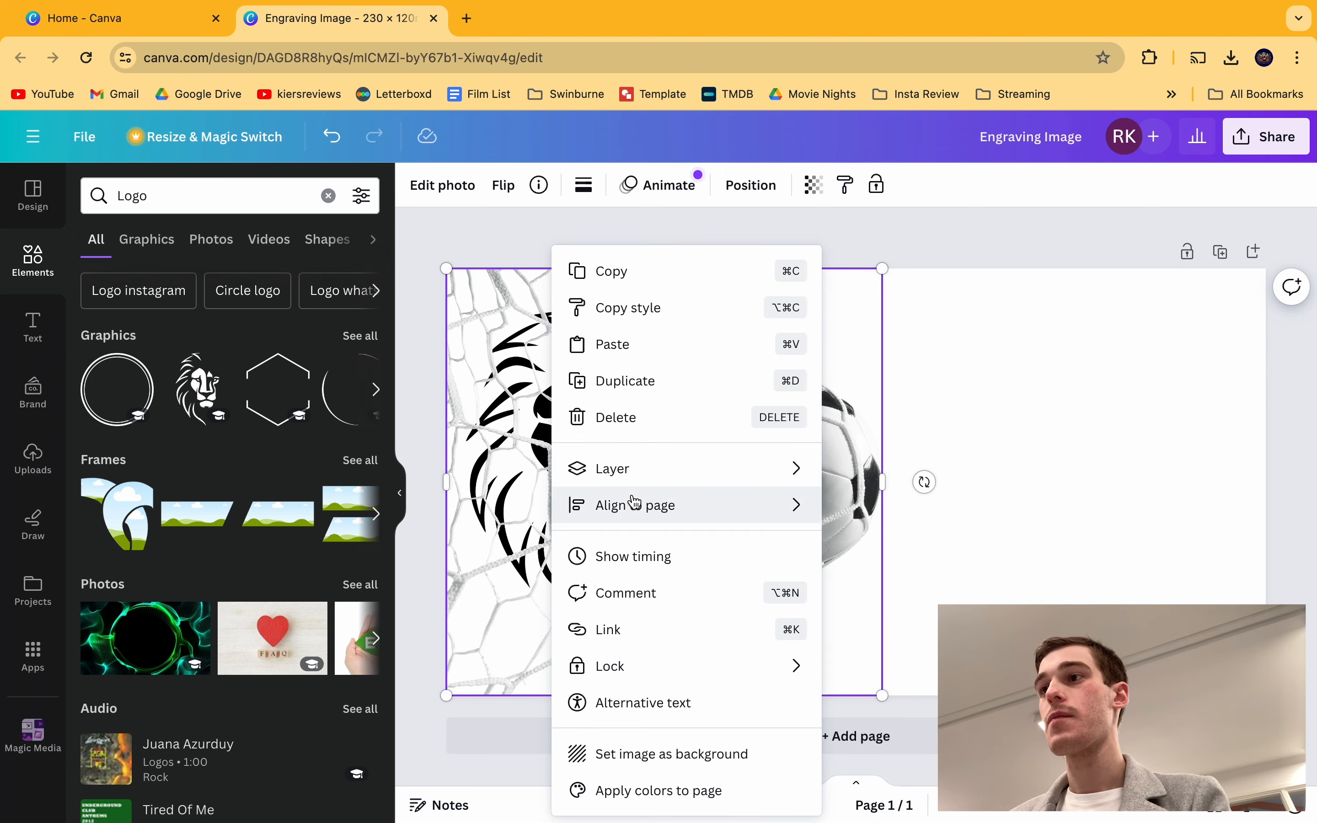
pyautogui.moveTo(685, 471)
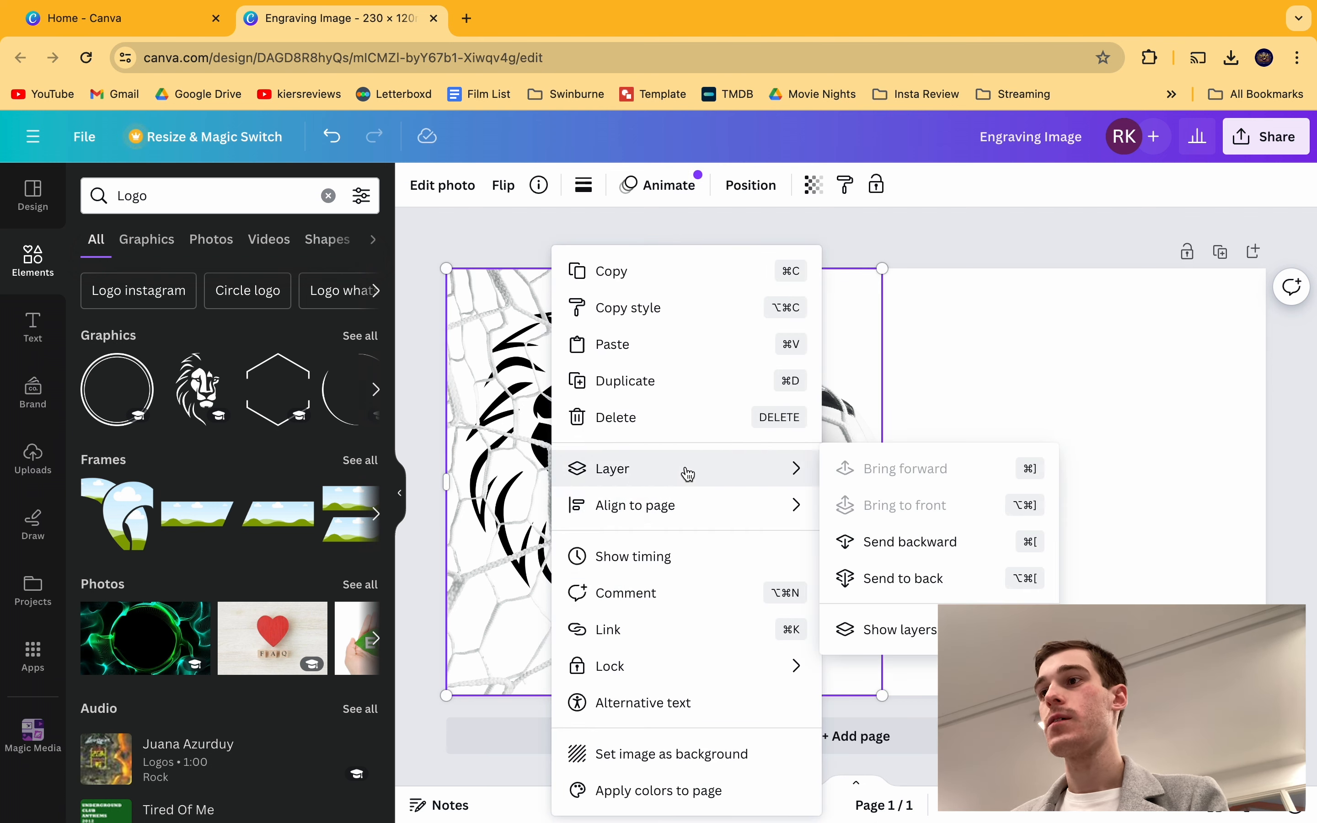
pyautogui.click(885, 579)
pyautogui.click(557, 471)
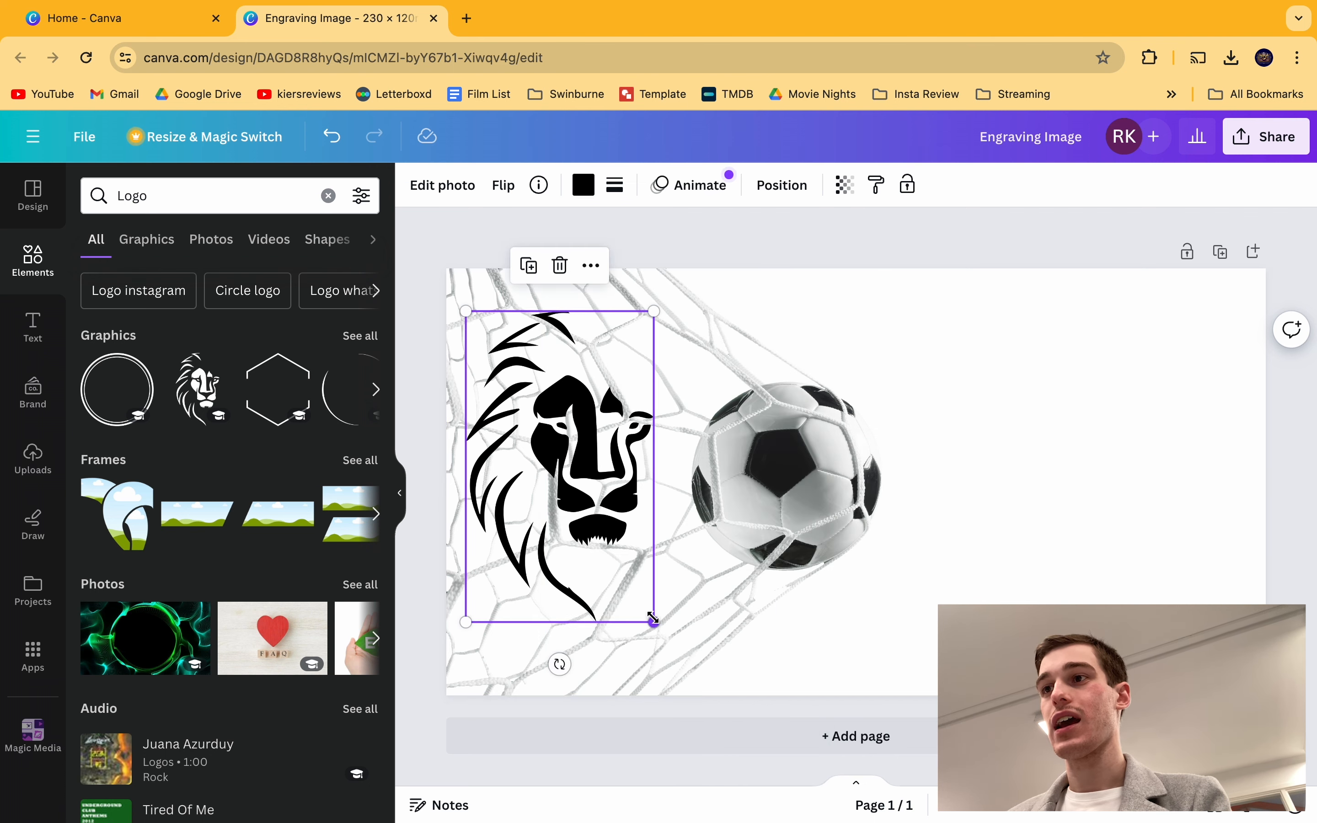
pyautogui.moveTo(654, 623); pyautogui.dragTo(666, 640)
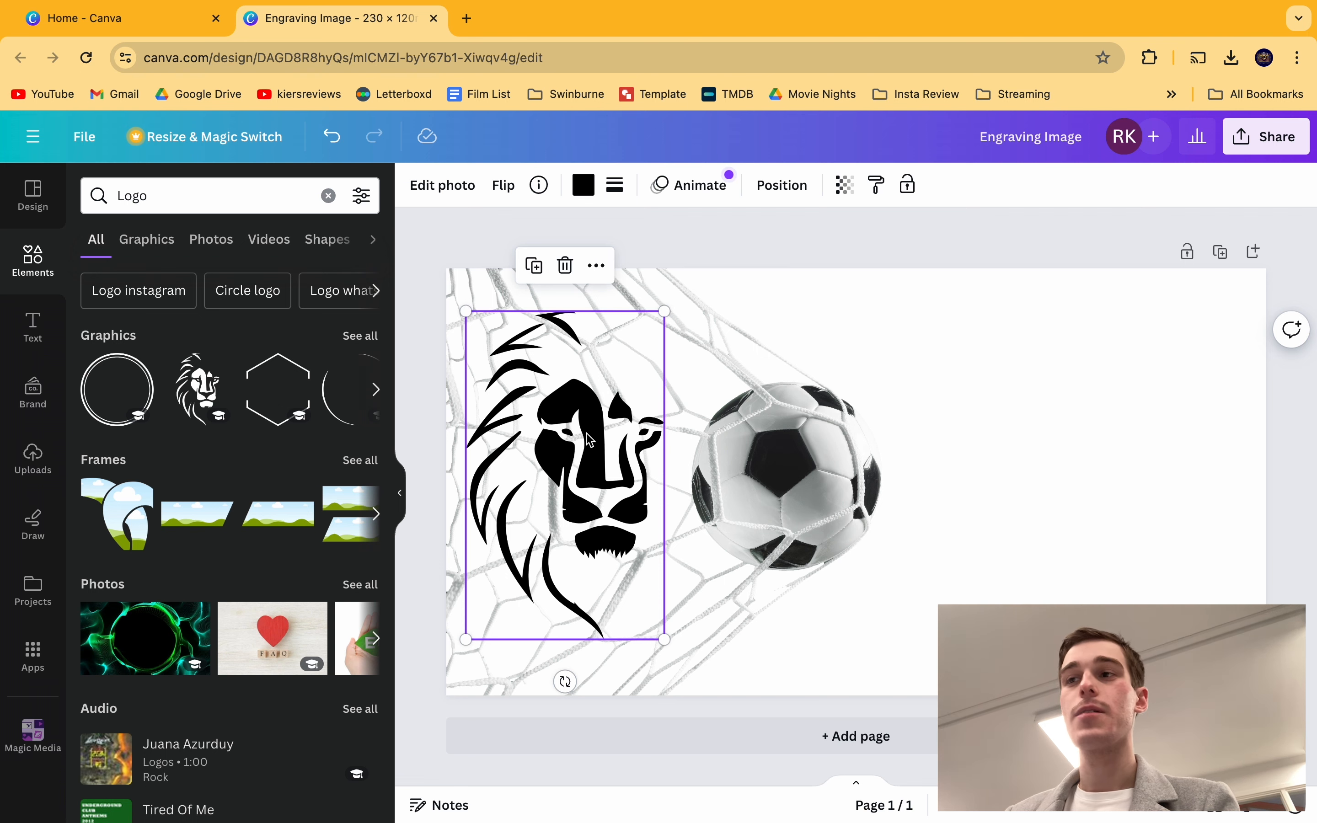
# Step: Bring the net photo to the front so the mesh overlays the lion
pyautogui.click(828, 376)
pyautogui.rightClick(765, 394)
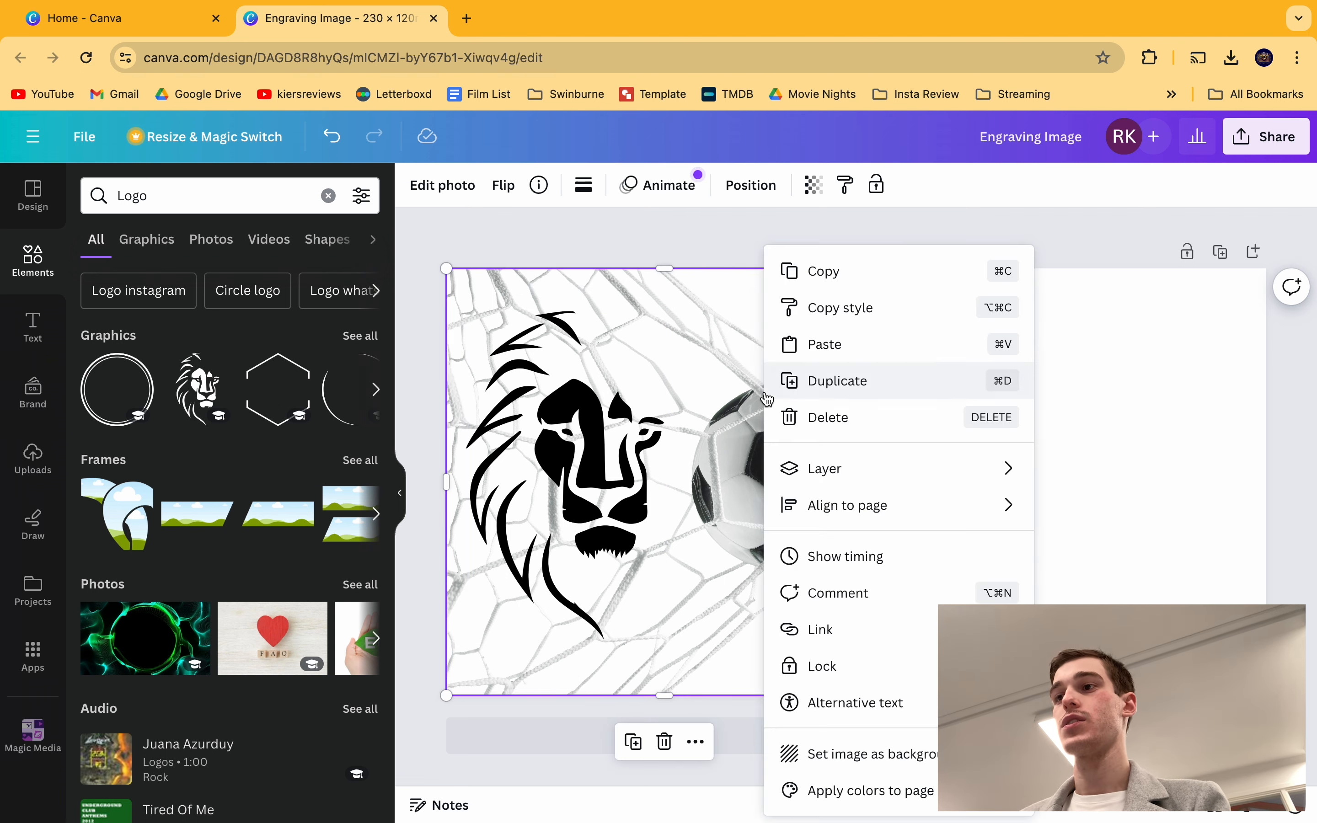
pyautogui.moveTo(826, 466)
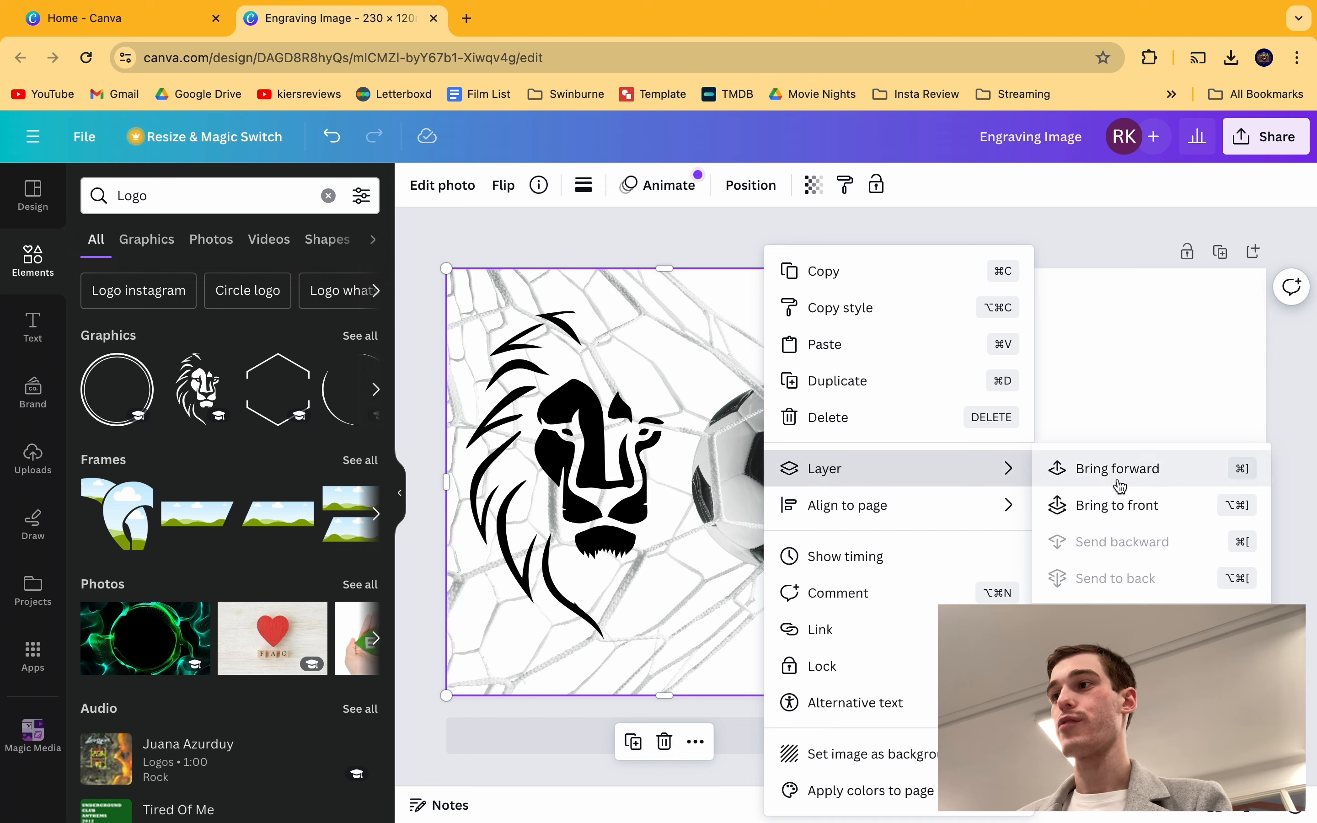
pyautogui.click(1111, 517)
pyautogui.click(1064, 246)
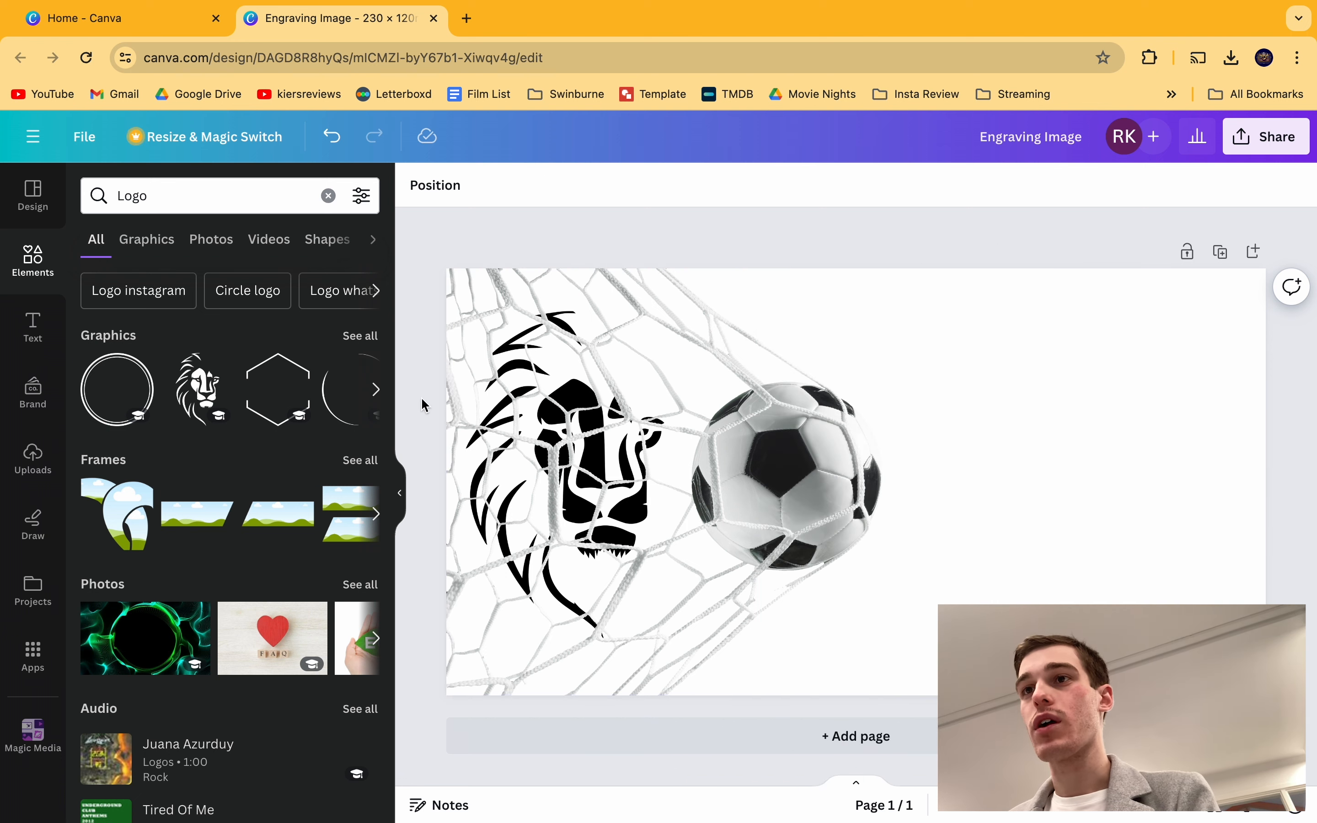
# Step: Drag the 'Awesome NEWS' text combination onto the page, shrink it and set it right of the ball
pyautogui.click(46, 326)
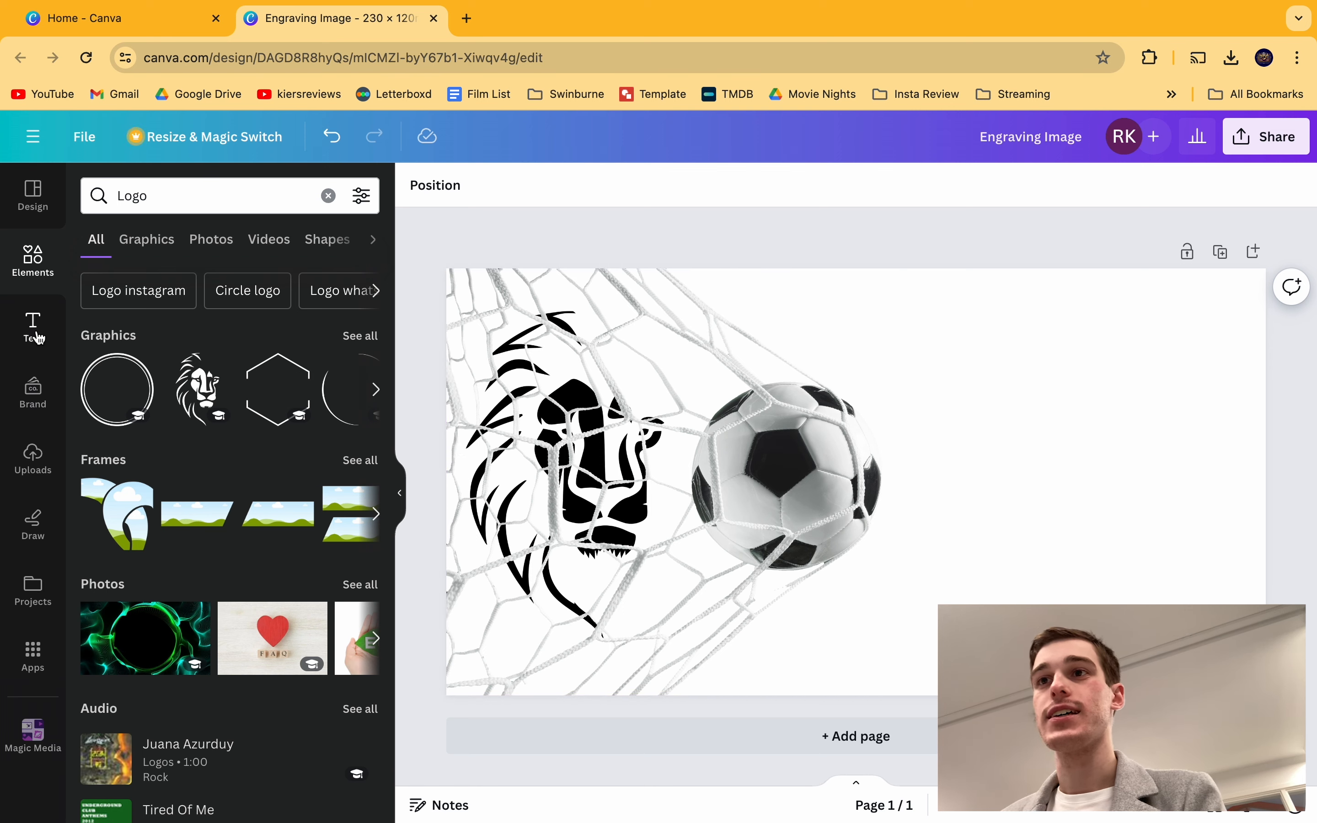
pyautogui.scroll(-10, 235, 704)
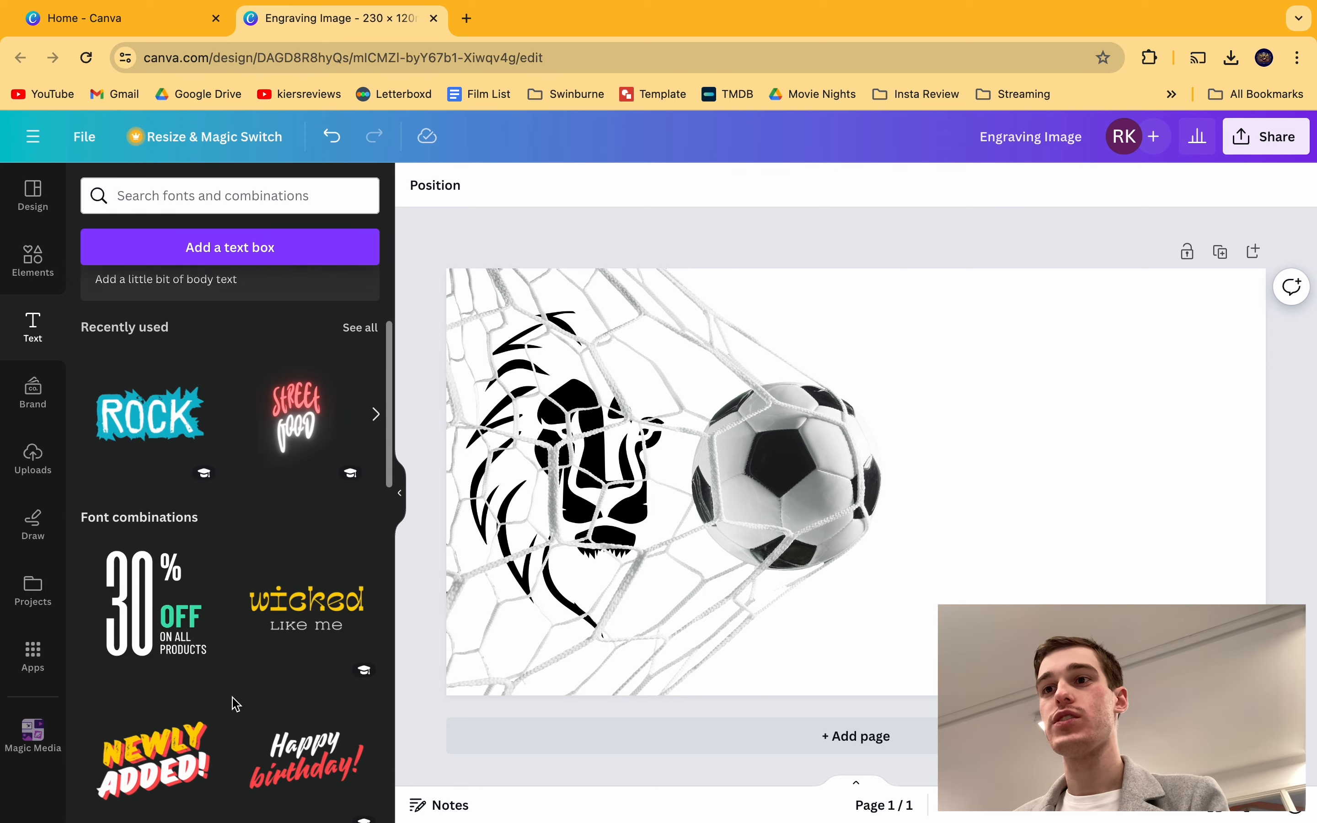
pyautogui.scroll(-3, 235, 704)
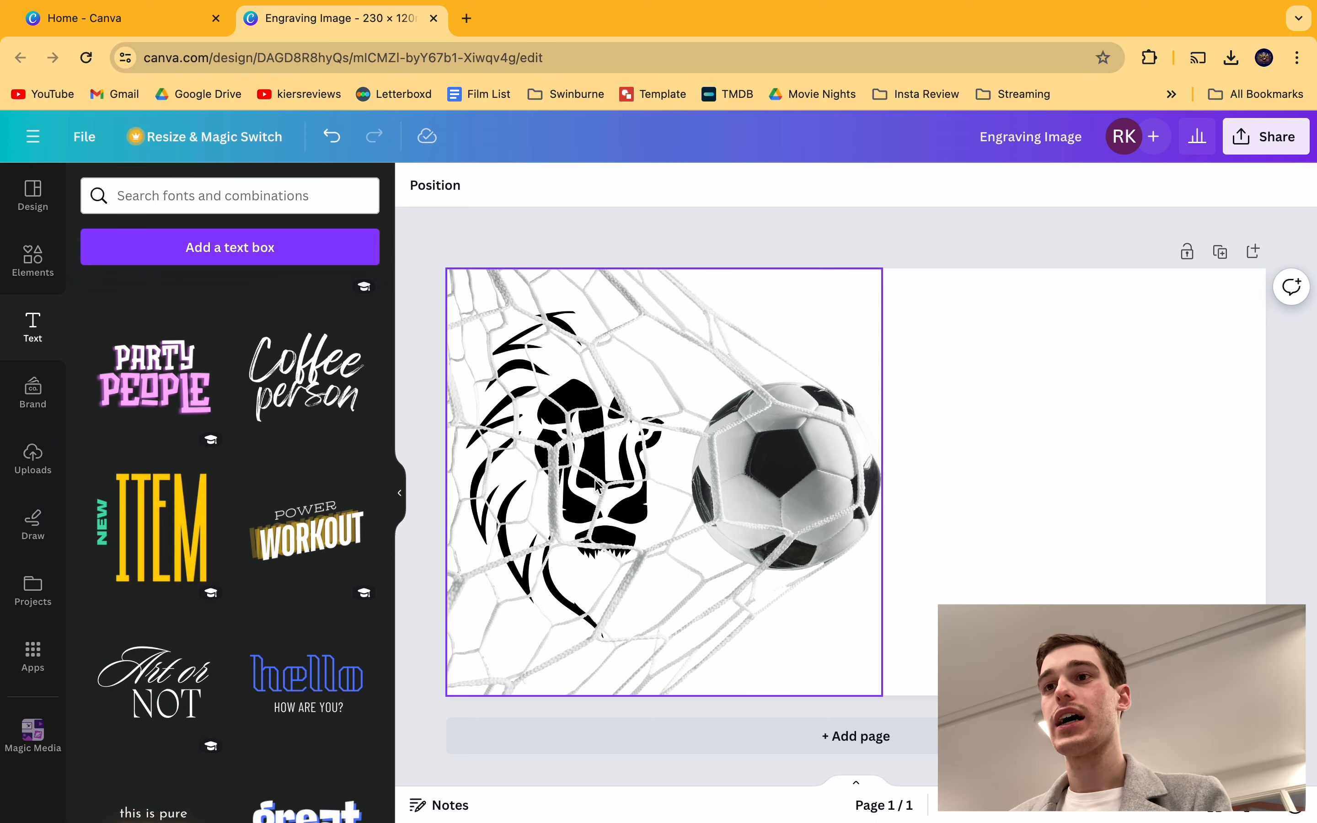
pyautogui.scroll(-8, 238, 623)
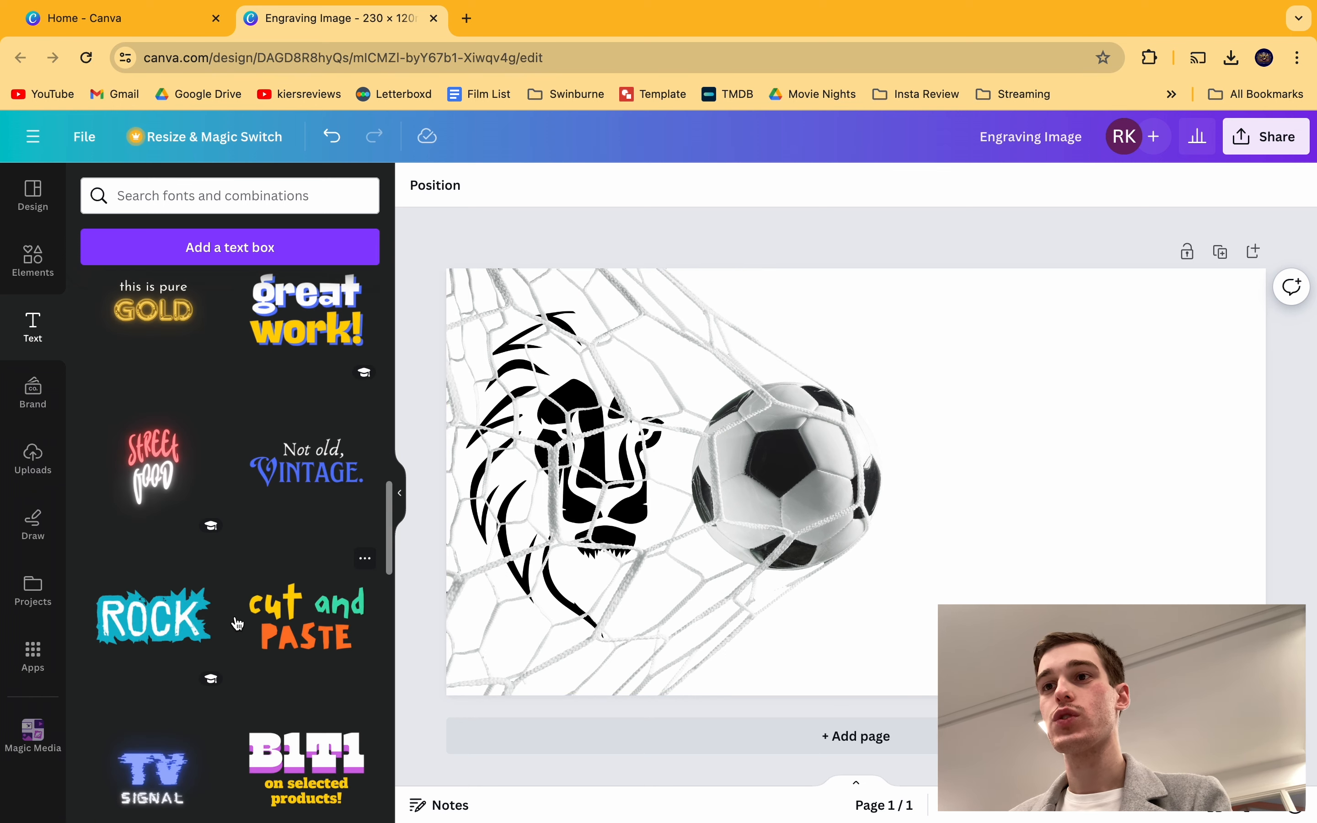
pyautogui.scroll(-8, 238, 623)
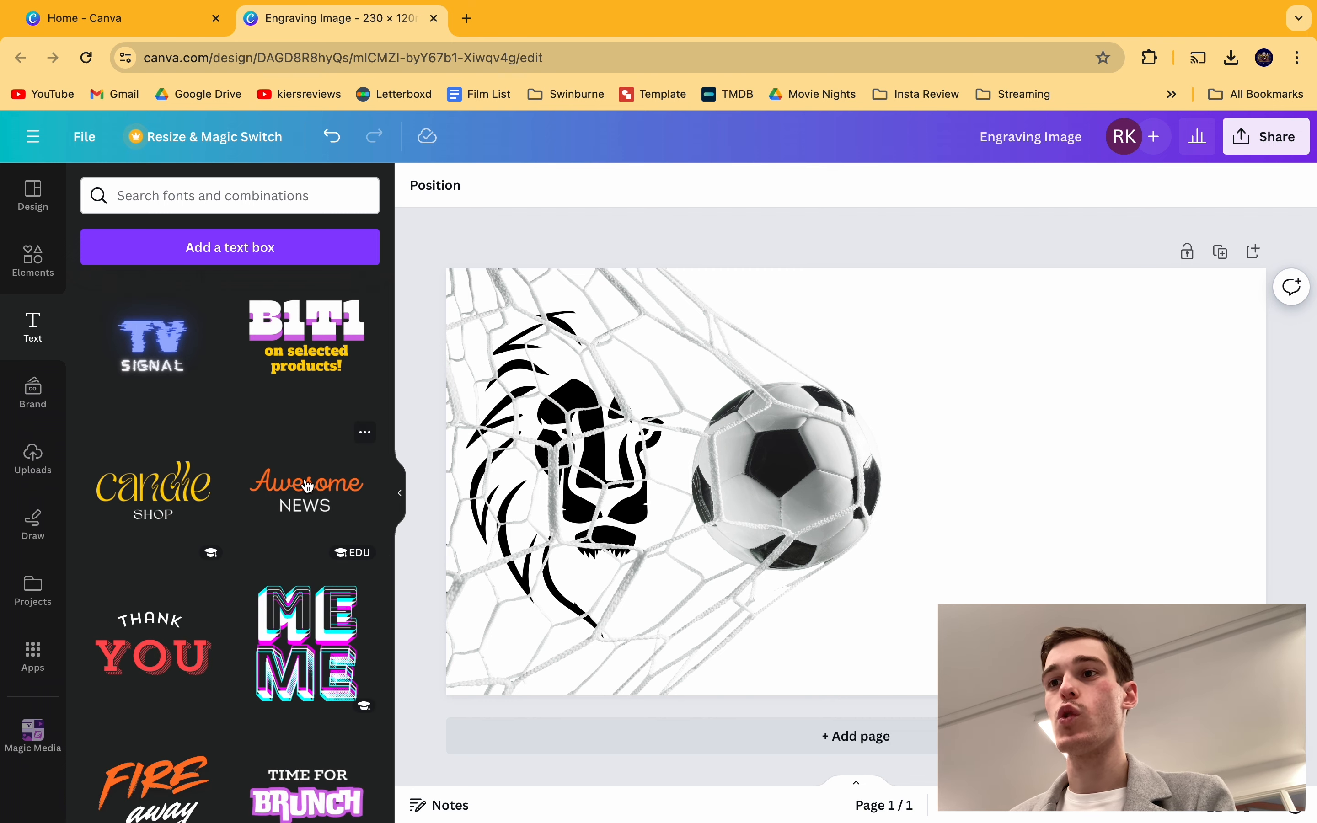
pyautogui.moveTo(308, 485); pyautogui.dragTo(935, 440)
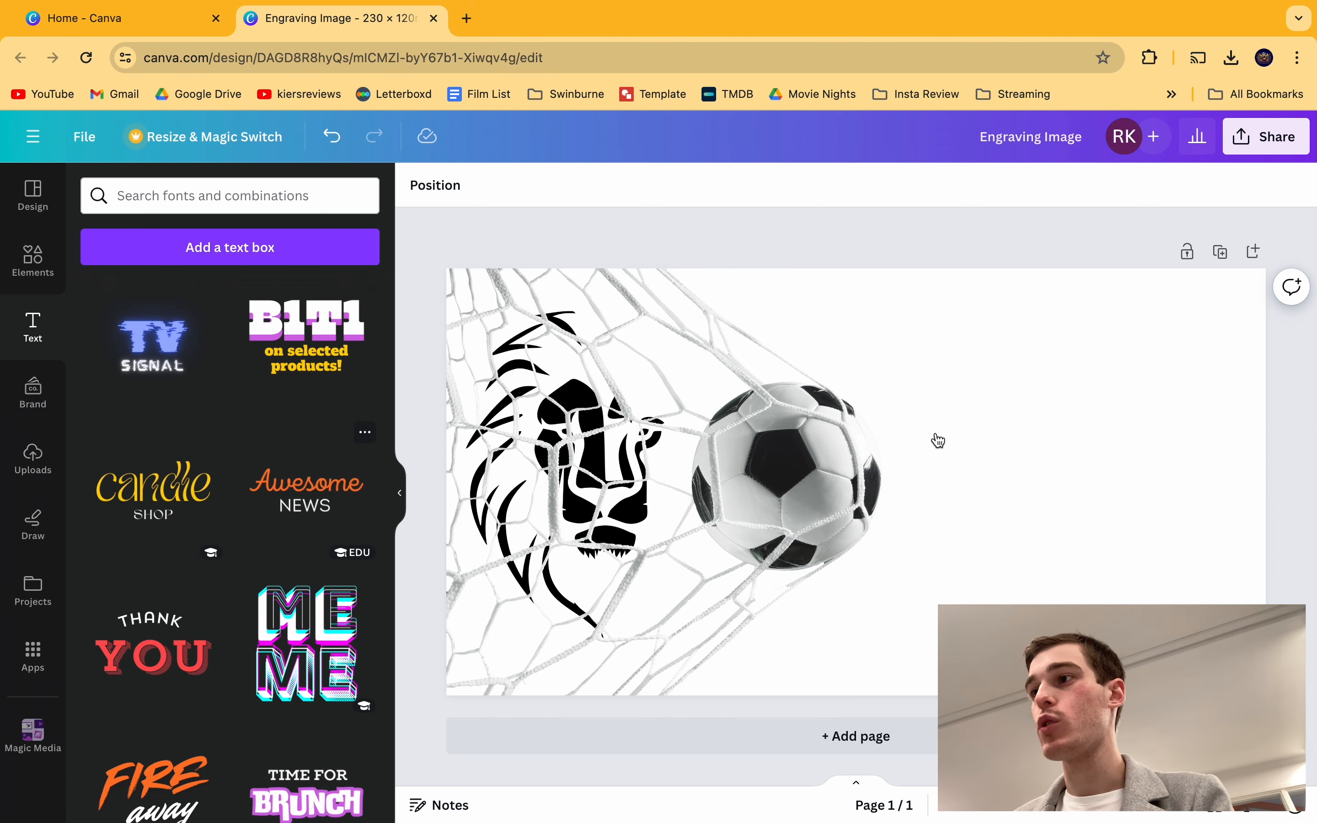
pyautogui.moveTo(1136, 430); pyautogui.dragTo(976, 418)
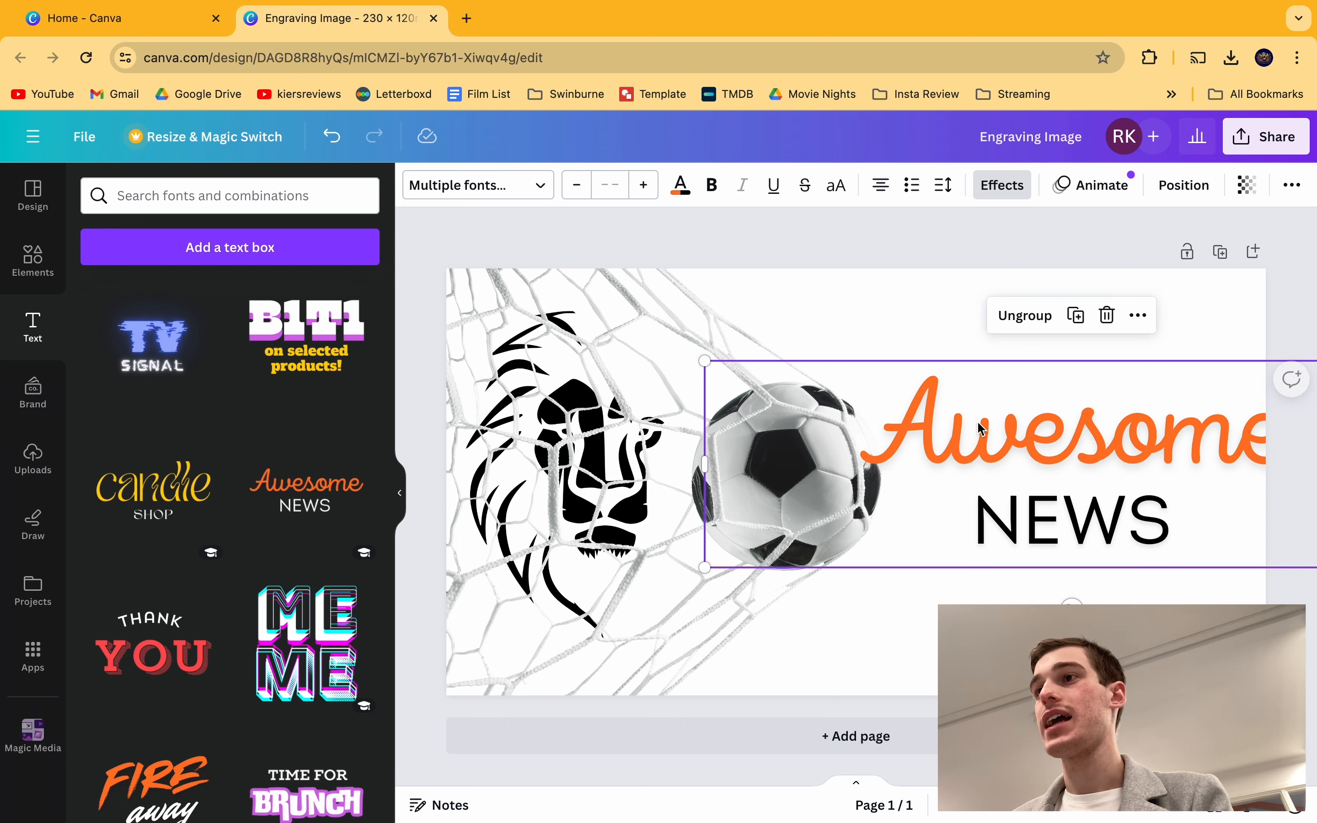
pyautogui.moveTo(705, 360); pyautogui.dragTo(906, 420)
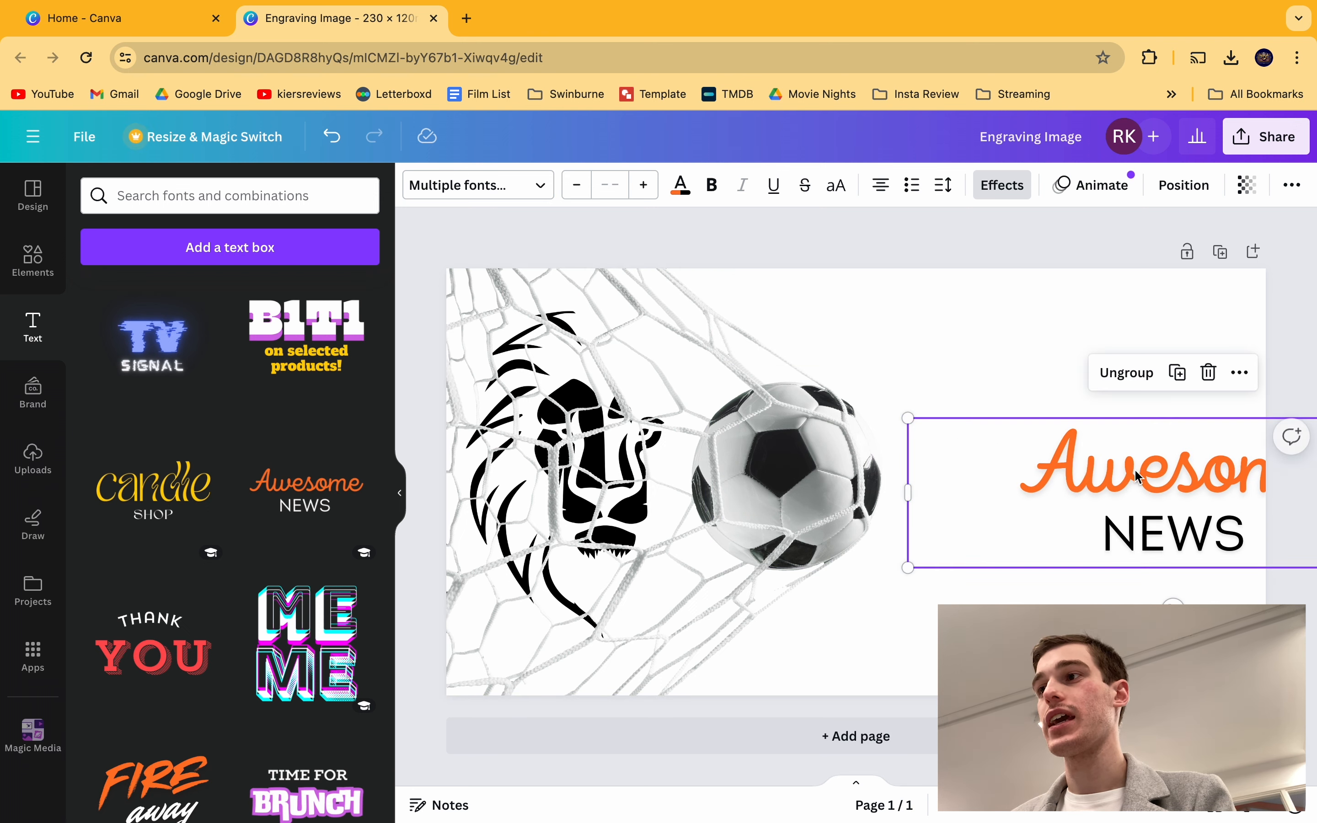
pyautogui.moveTo(1134, 468); pyautogui.dragTo(1024, 464)
# Step: Replace the word 'Awesome' with the first name and delete the NEWS line
pyautogui.doubleClick(1059, 447)
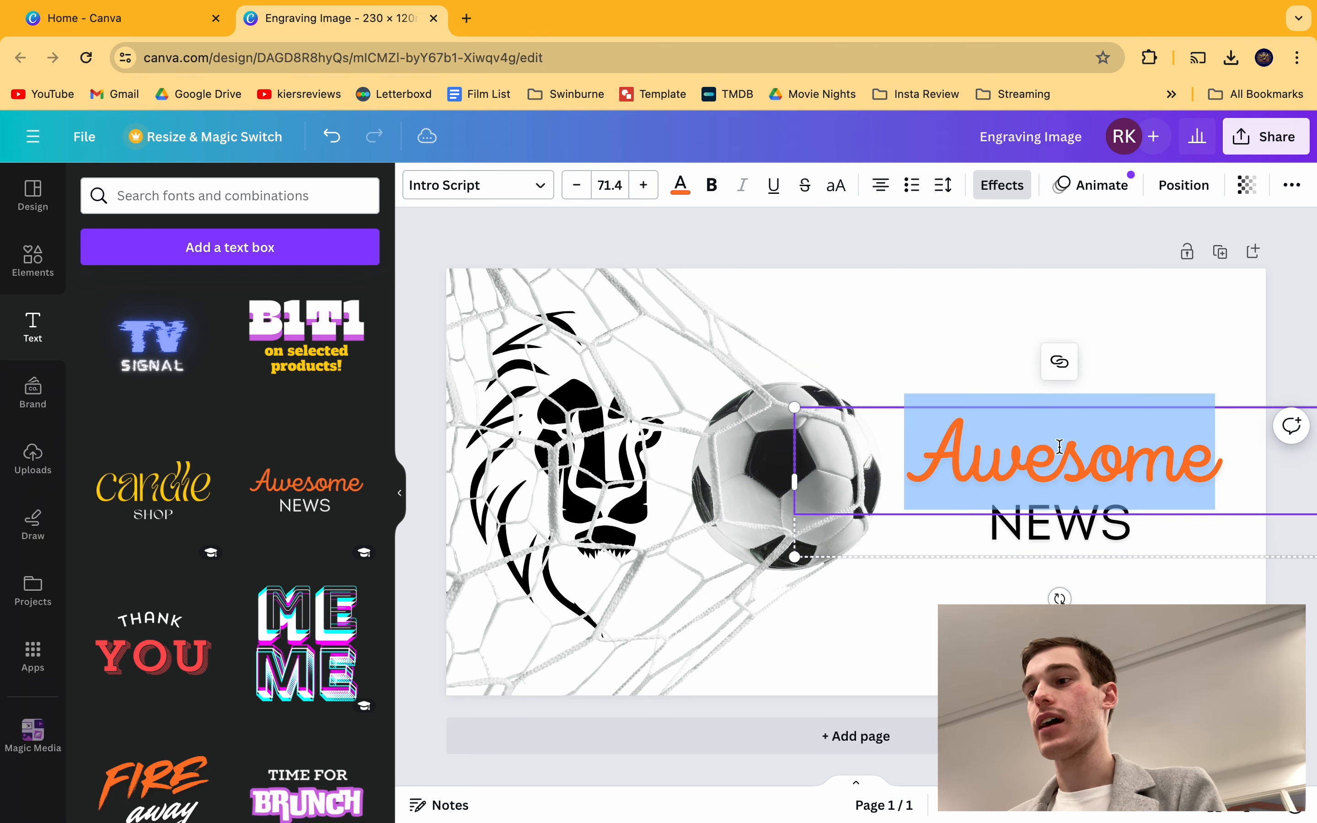
pyautogui.write('Kier')
pyautogui.press('BackSpace')
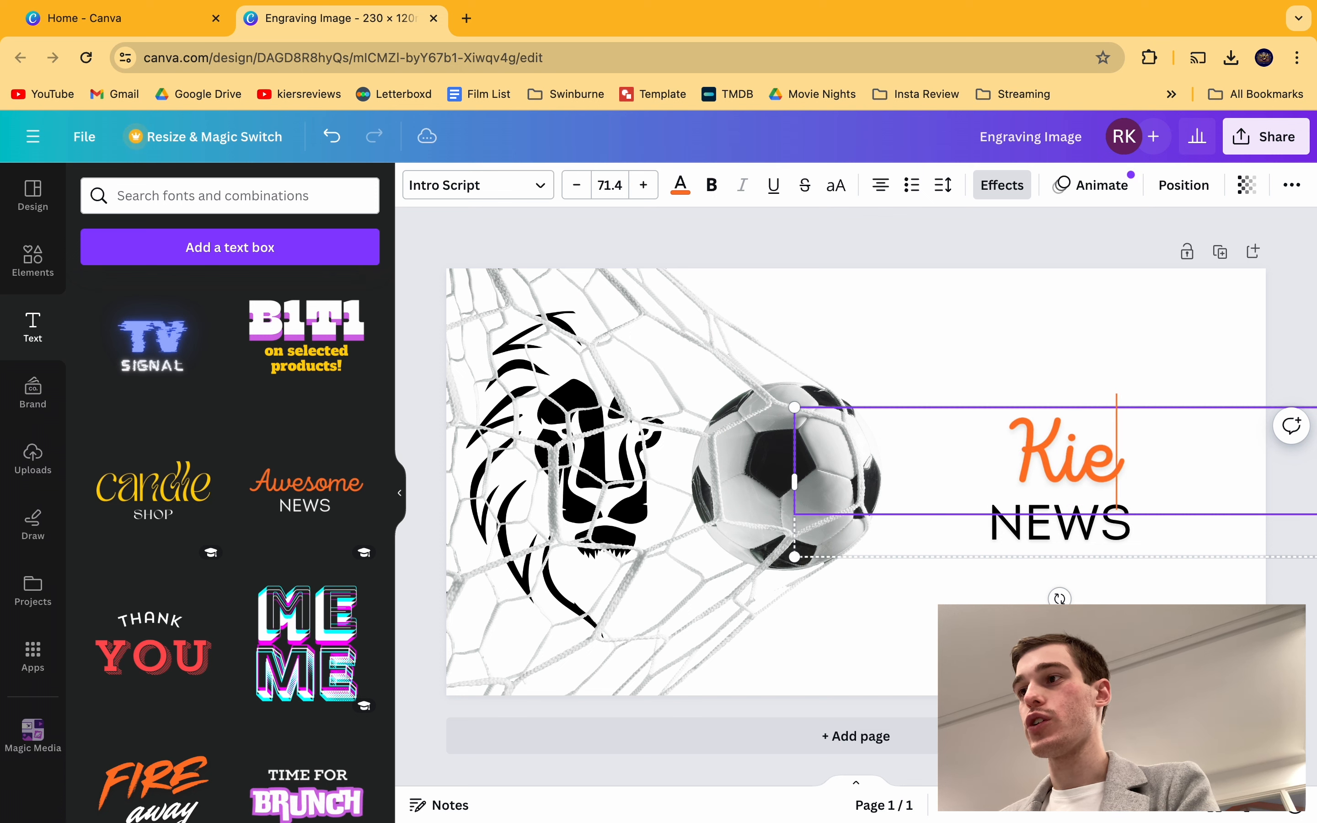
pyautogui.press('BackSpace')
pyautogui.press('BackSpace')
pyautogui.write('IERAN')
pyautogui.press('BackSpace')
pyautogui.press('BackSpace')
pyautogui.press('BackSpace')
pyautogui.press('BackSpace')
pyautogui.press('BackSpace')
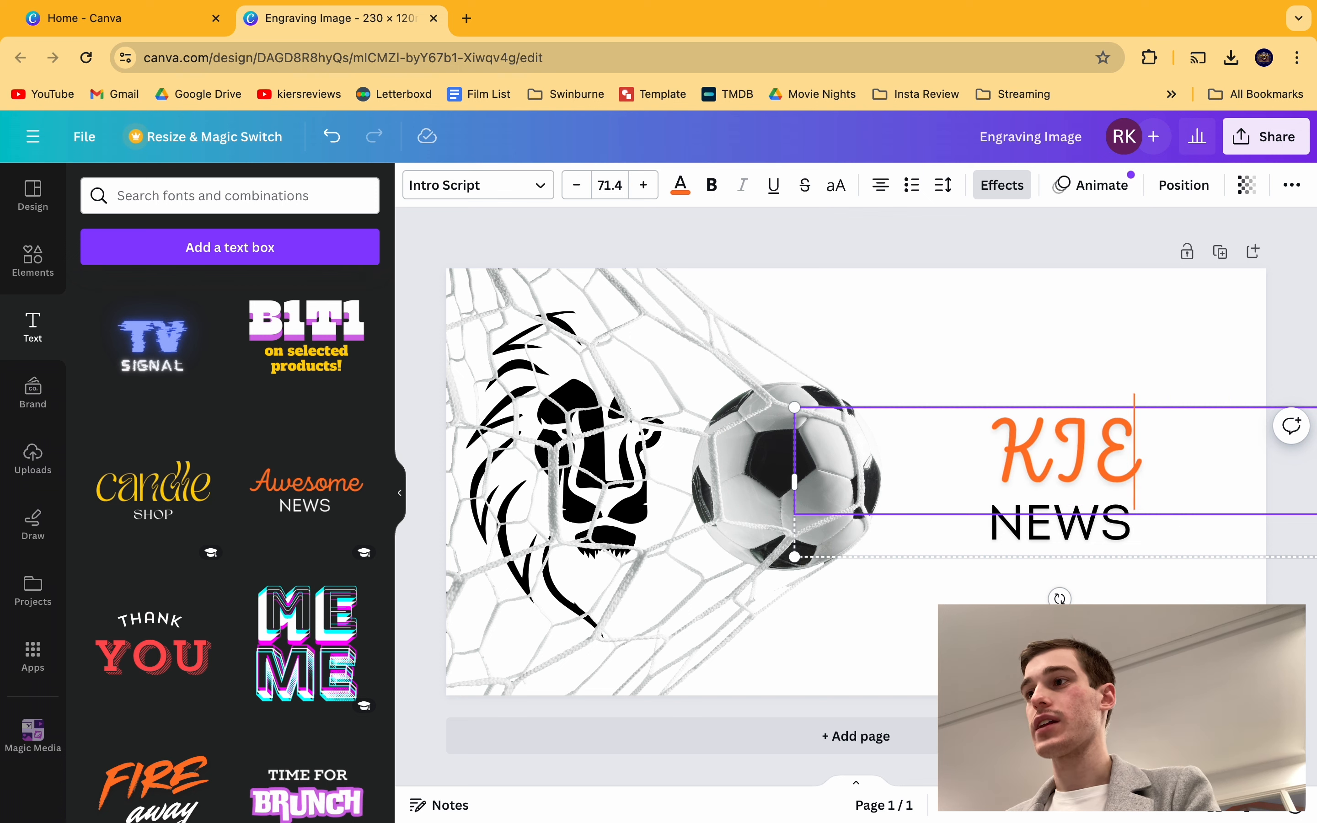
pyautogui.write('ieran')
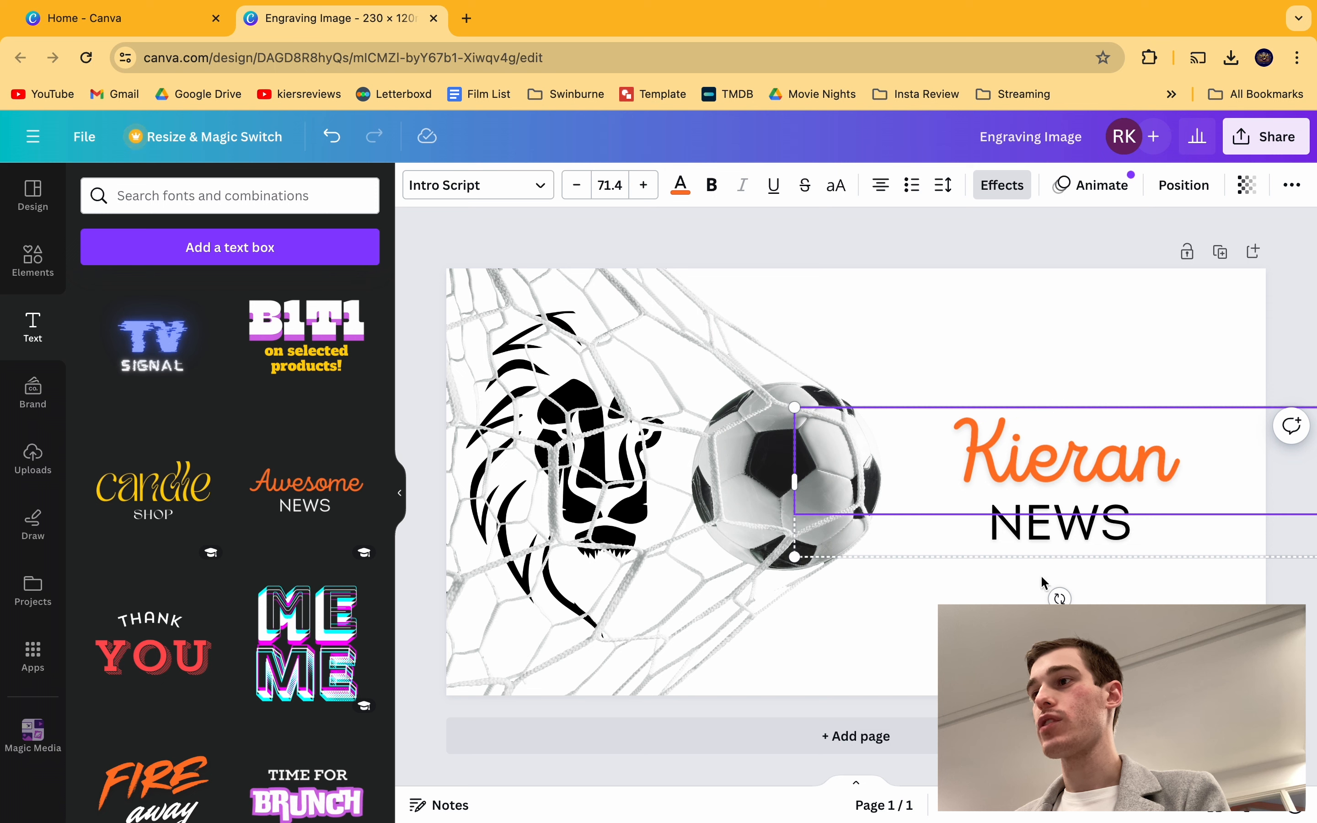
pyautogui.click(1059, 536)
pyautogui.press('Delete')
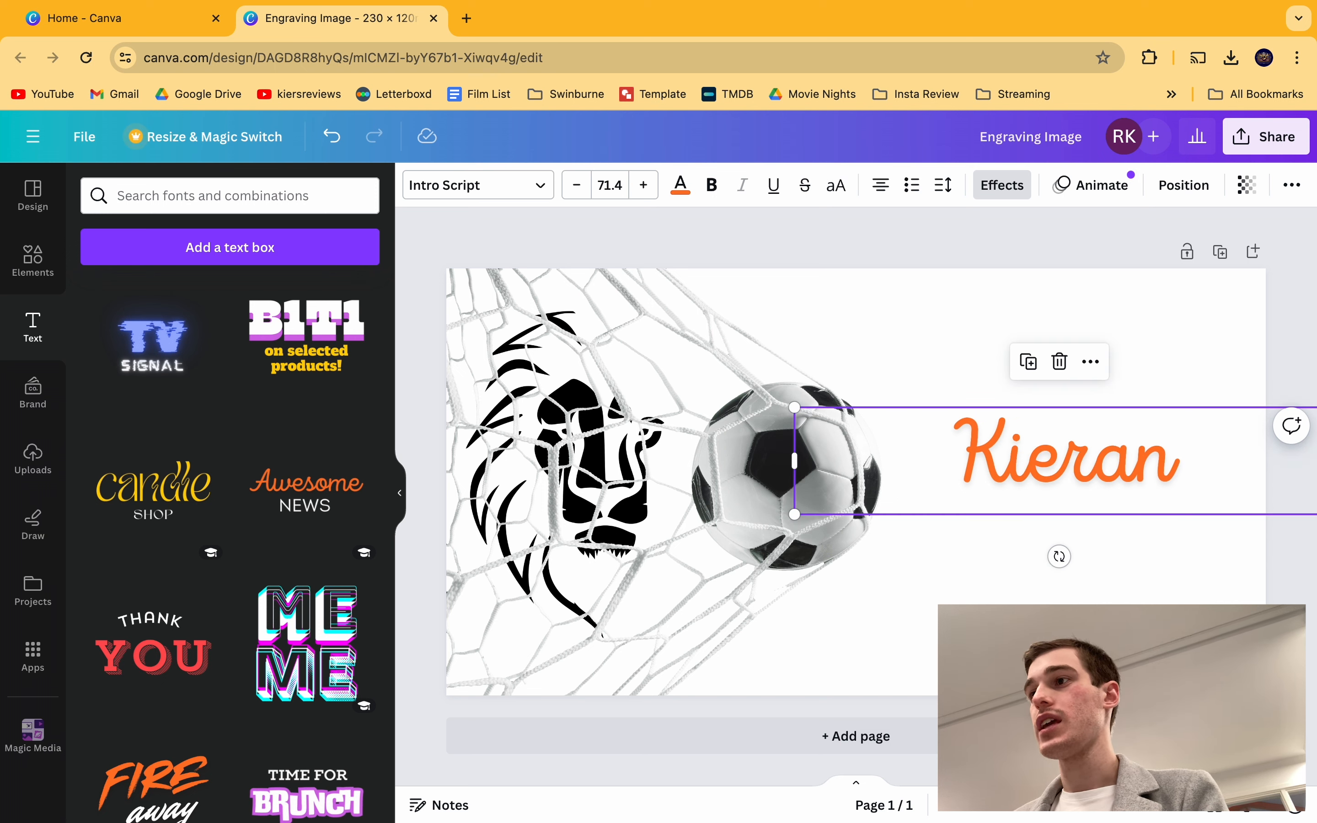
# Step: Move the name text down slightly and enlarge it to about 83.5
pyautogui.moveTo(1073, 460); pyautogui.dragTo(1074, 493)
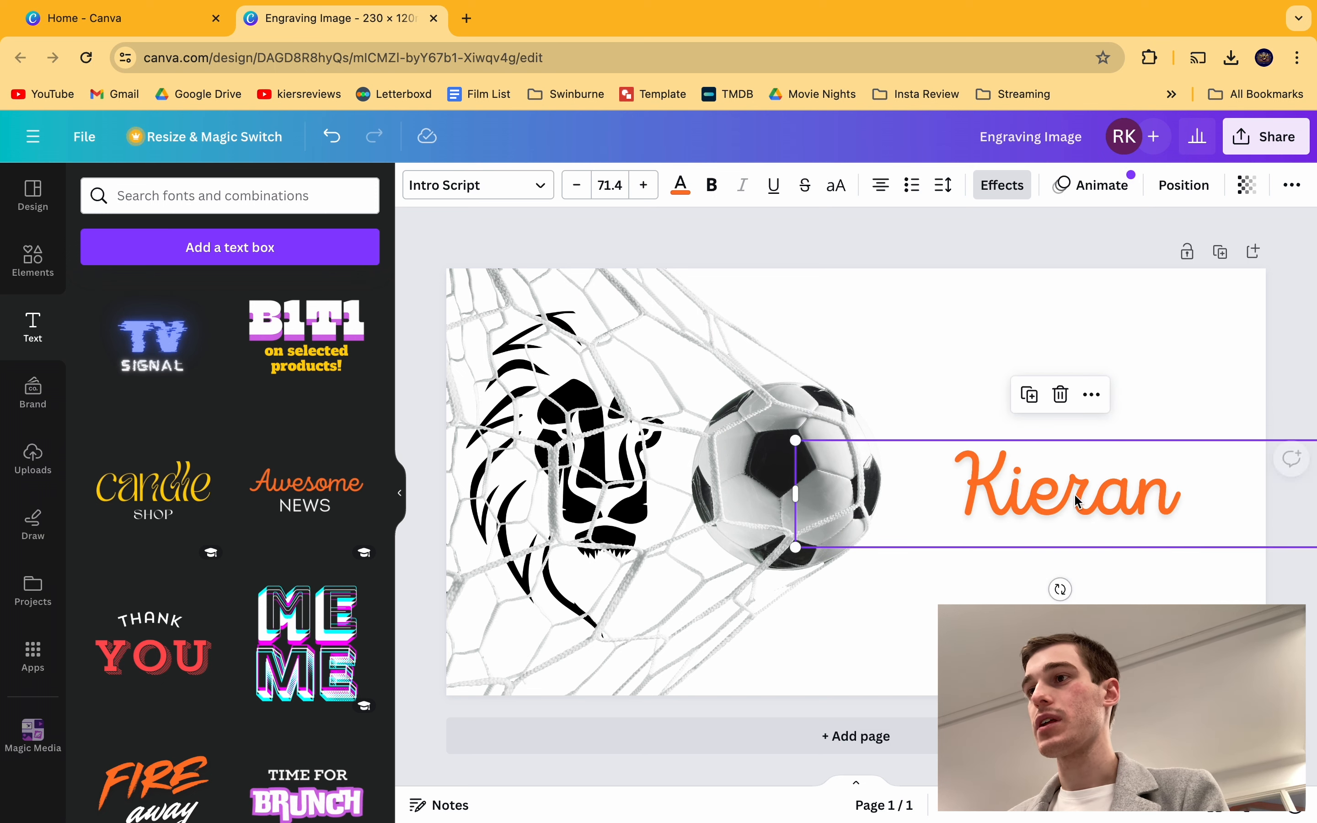
pyautogui.click(804, 445)
pyautogui.click(994, 477)
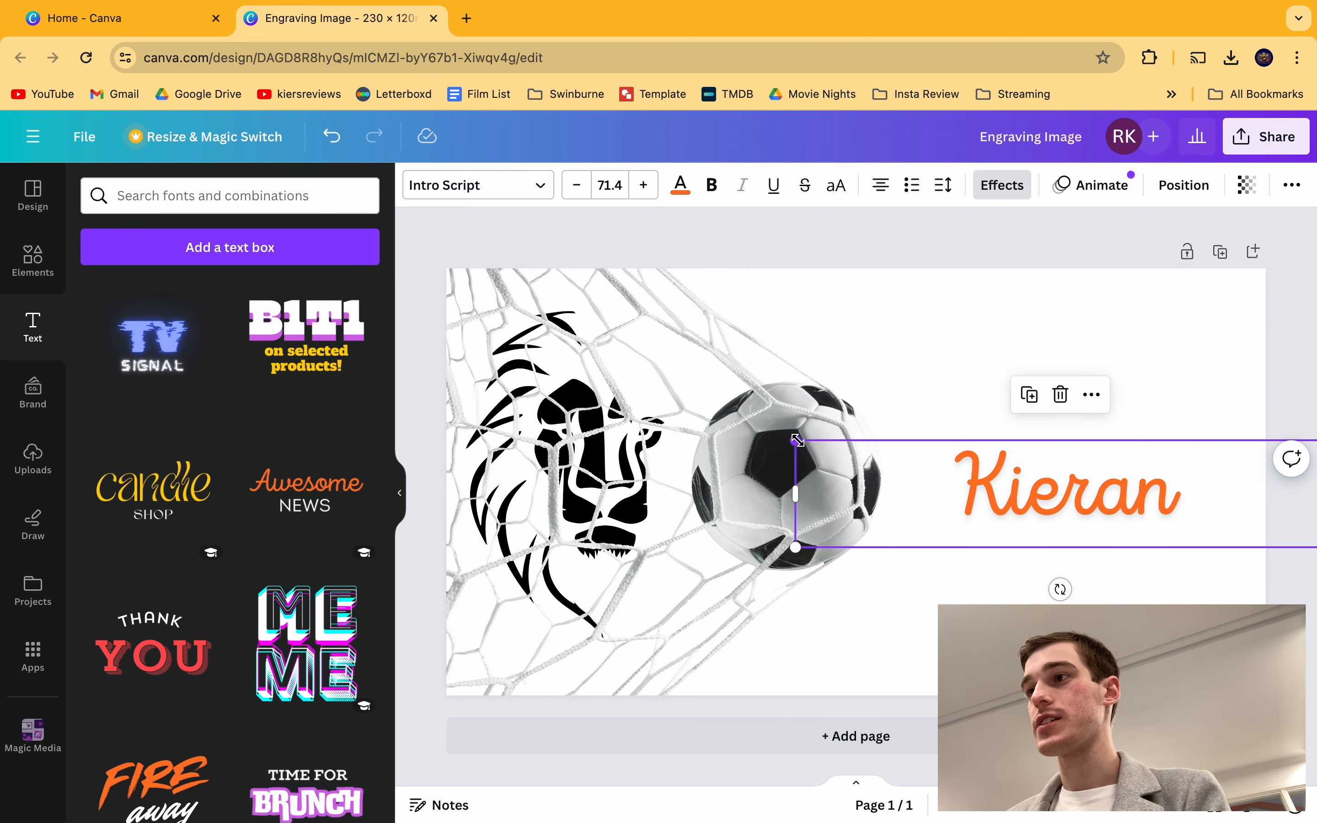
pyautogui.moveTo(792, 437); pyautogui.dragTo(706, 405)
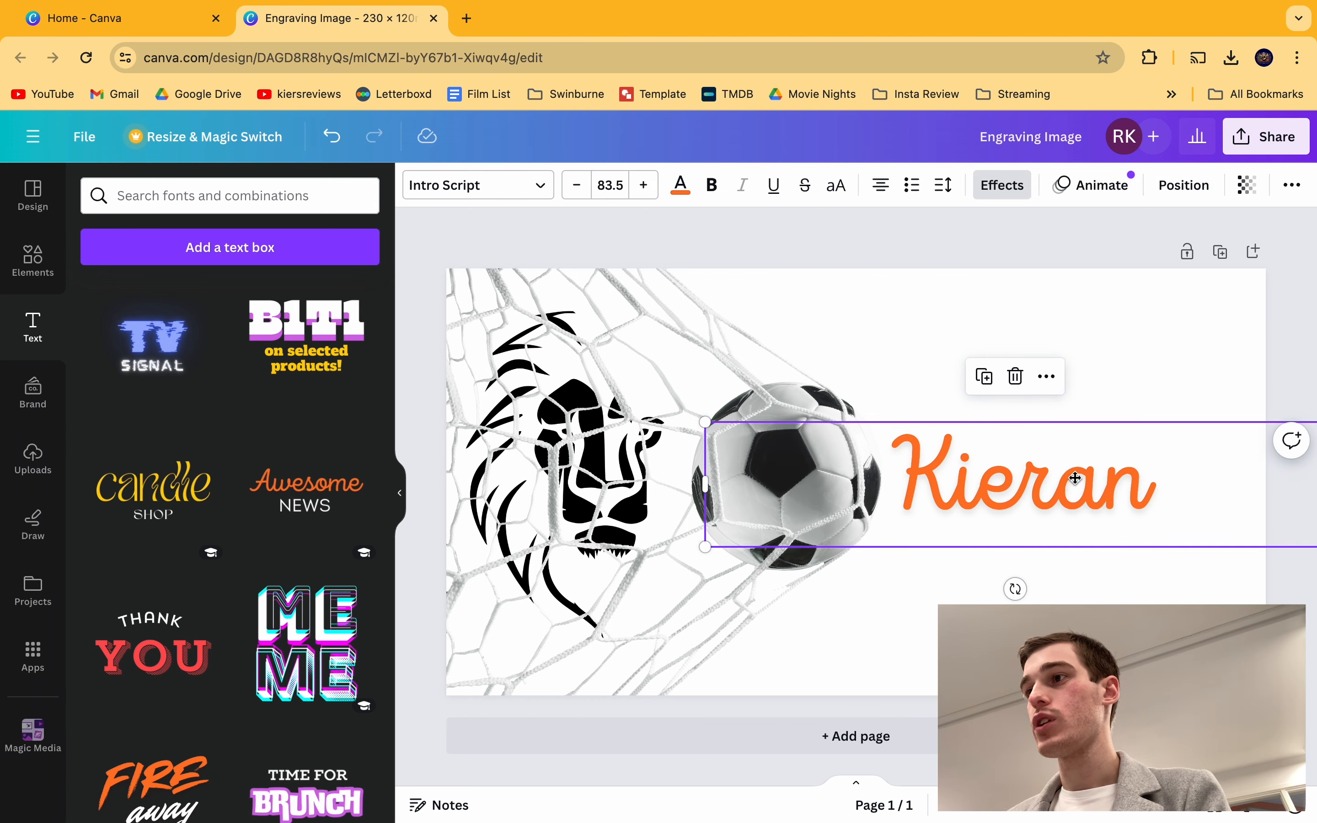
pyautogui.moveTo(1073, 476); pyautogui.dragTo(1099, 478)
pyautogui.click(964, 233)
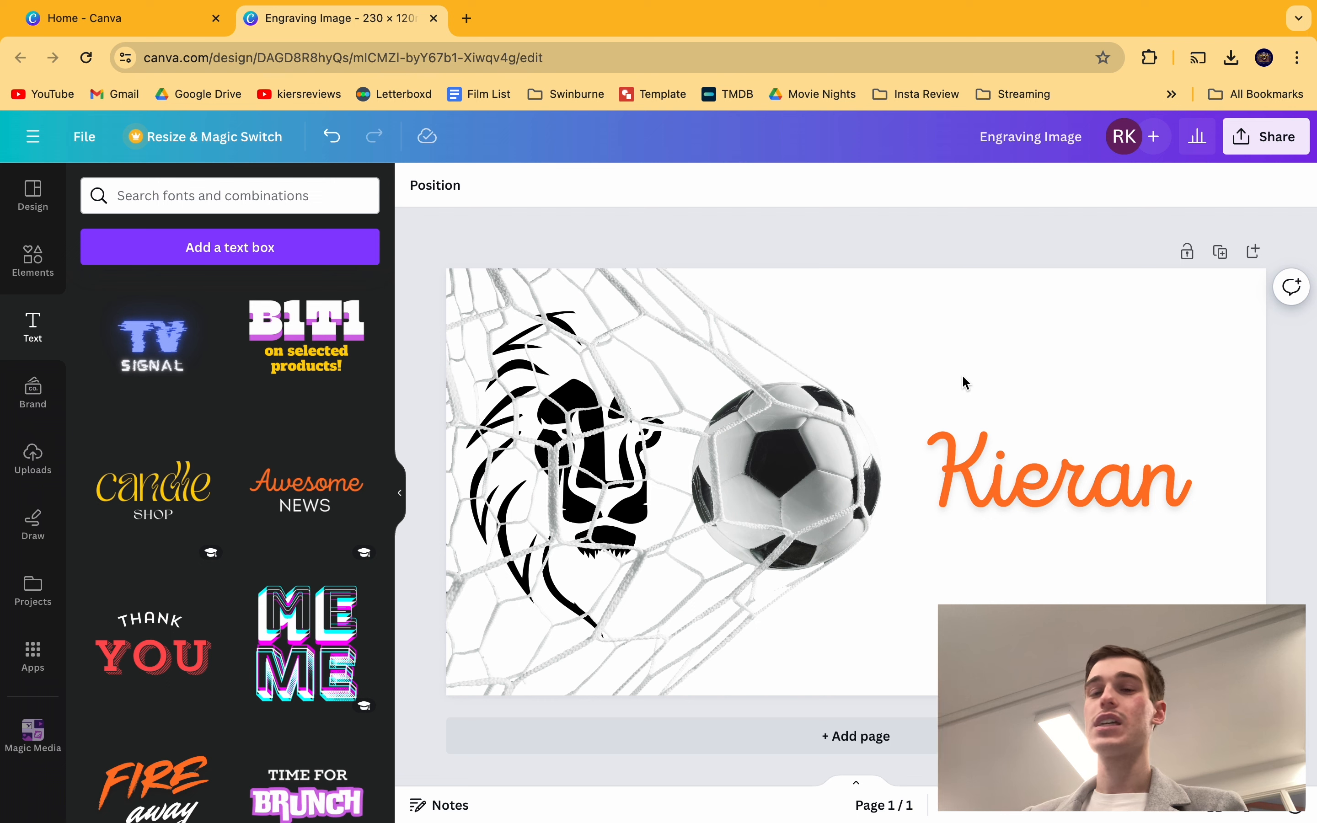
# Step: Change the name text colour to black
pyautogui.click(1034, 477)
pyautogui.click(1035, 479)
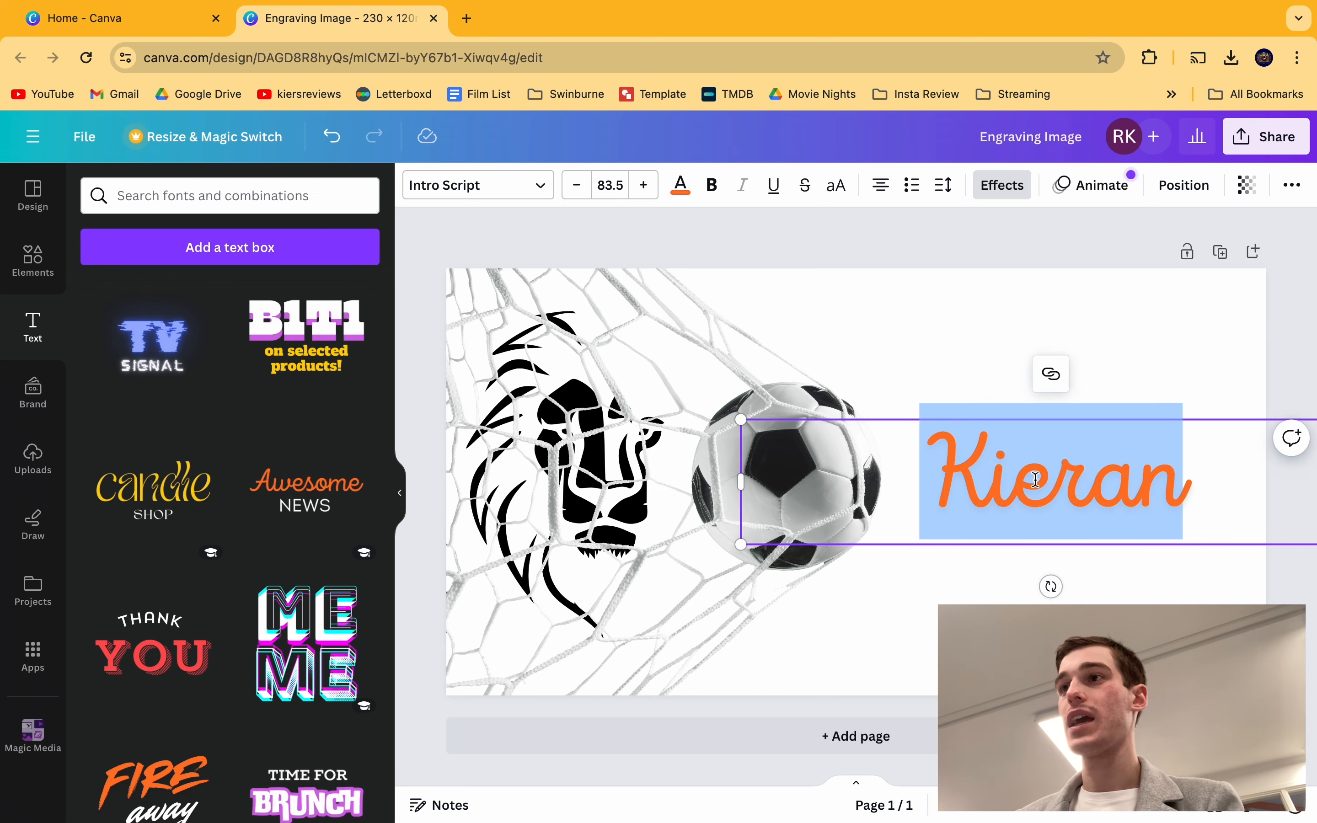
pyautogui.click(681, 185)
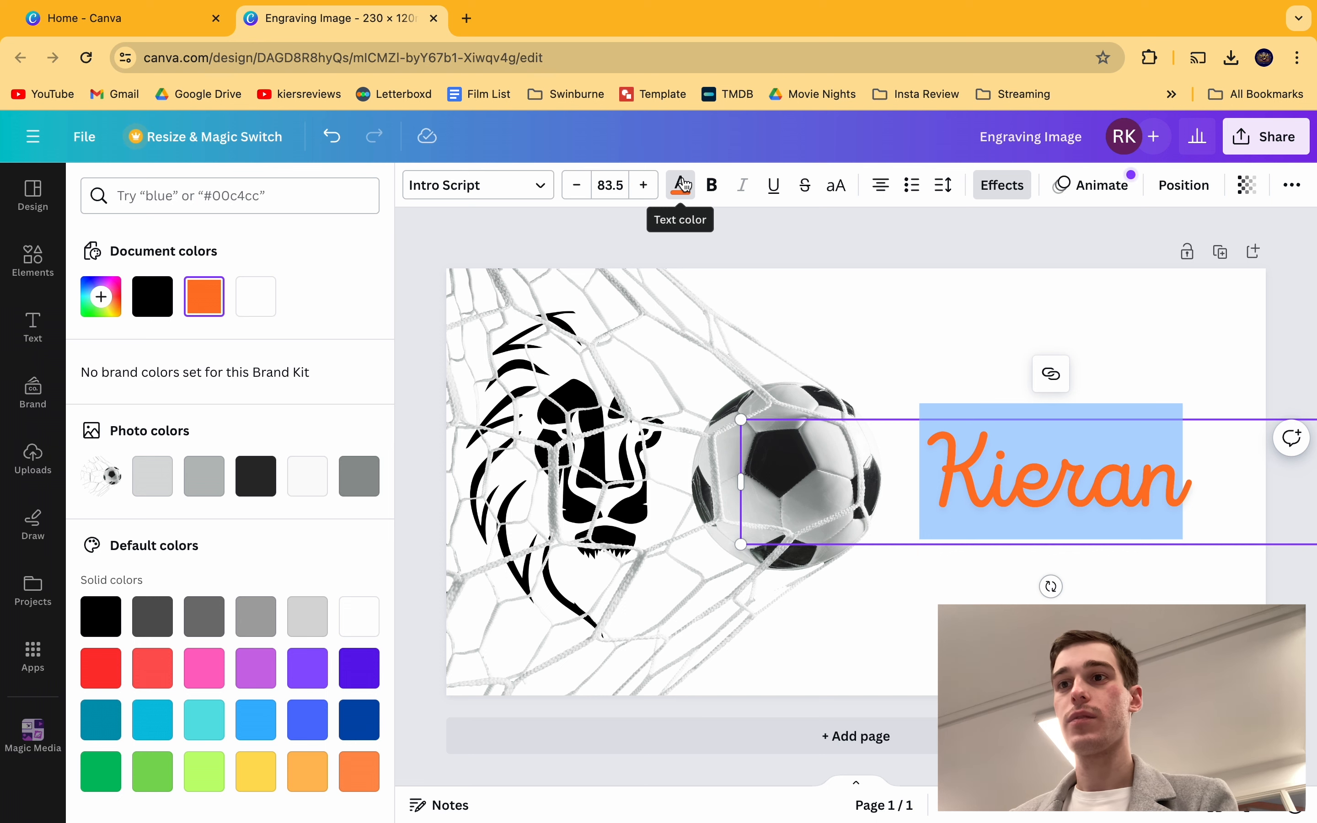
pyautogui.click(100, 616)
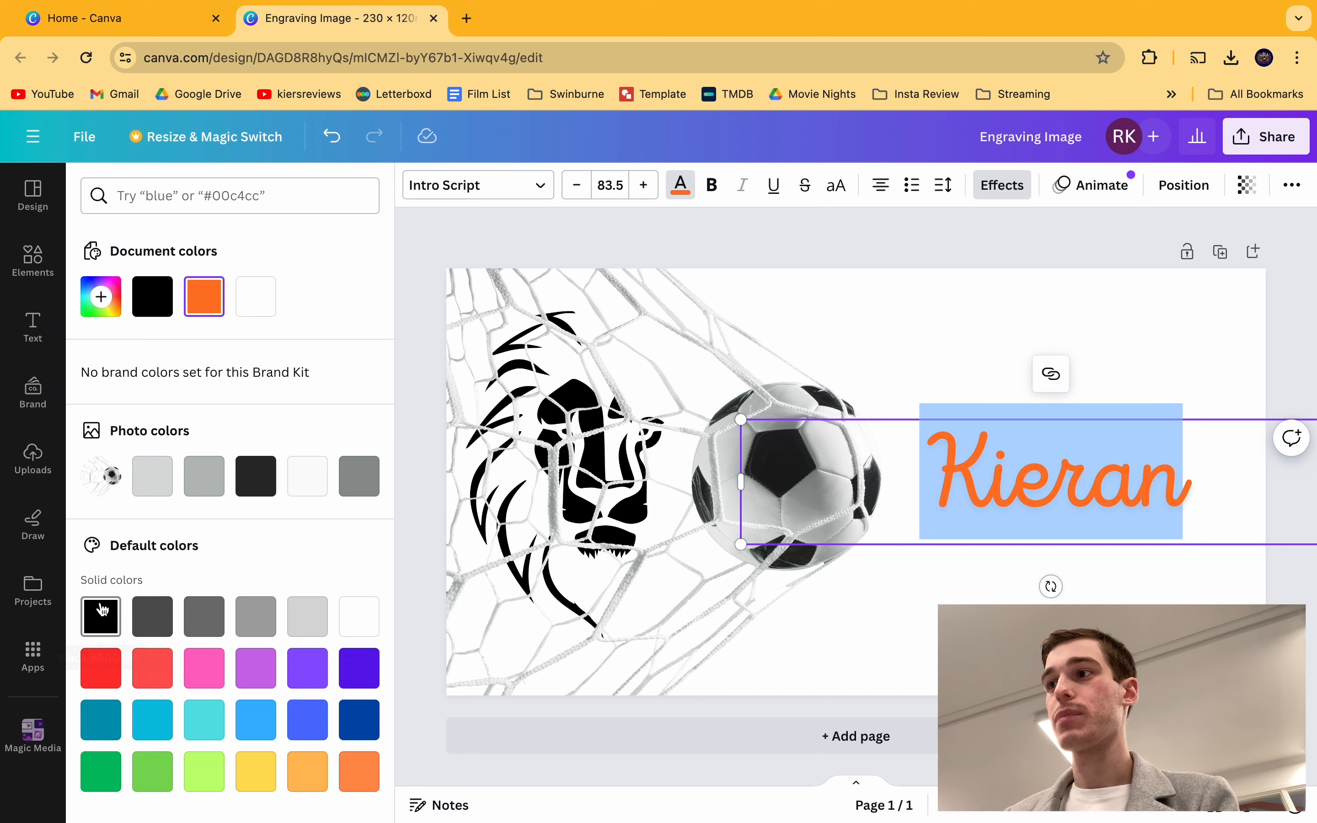
pyautogui.click(695, 212)
pyautogui.click(685, 242)
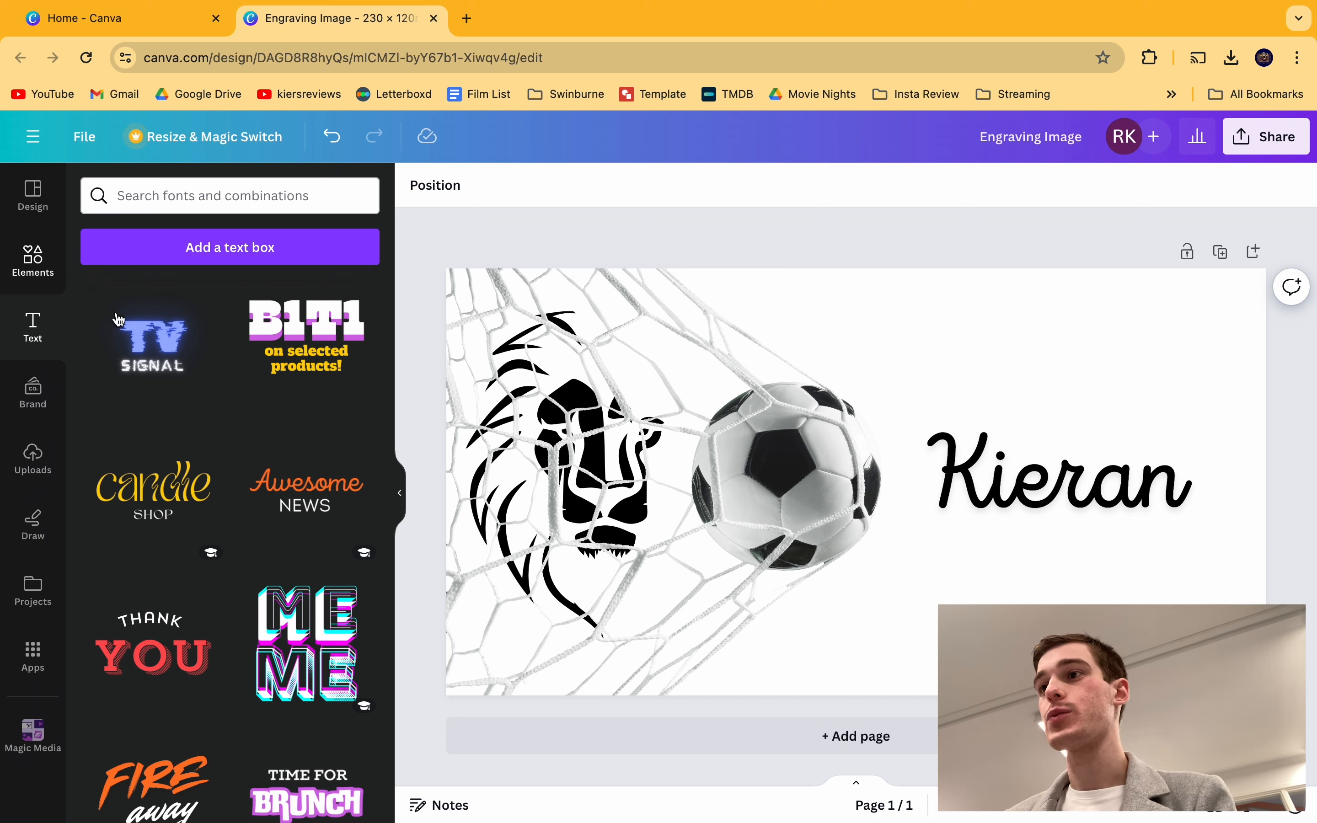
pyautogui.click(770, 508)
# Step: Apply the Mono 'Newspaper' filter to the football-in-net photo
pyautogui.click(745, 568)
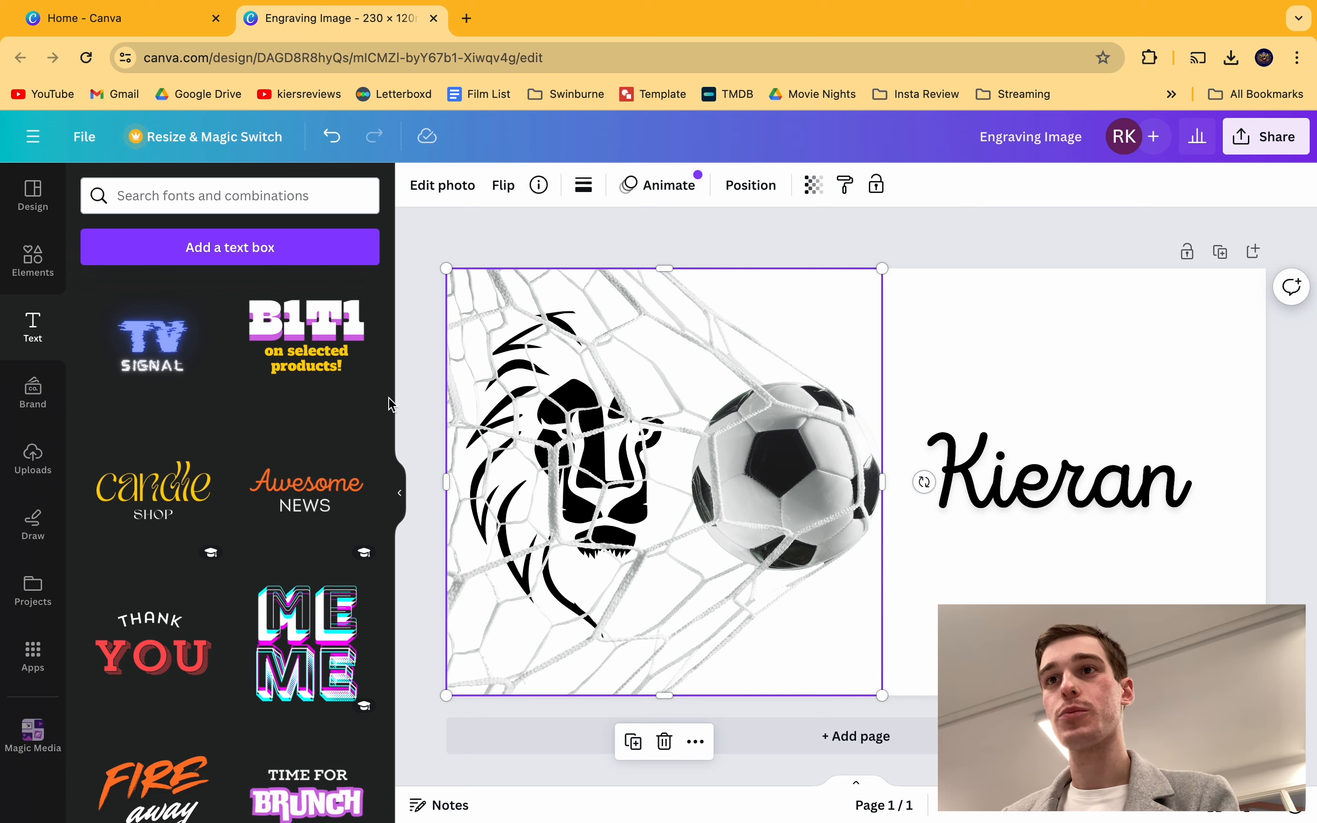
pyautogui.click(449, 194)
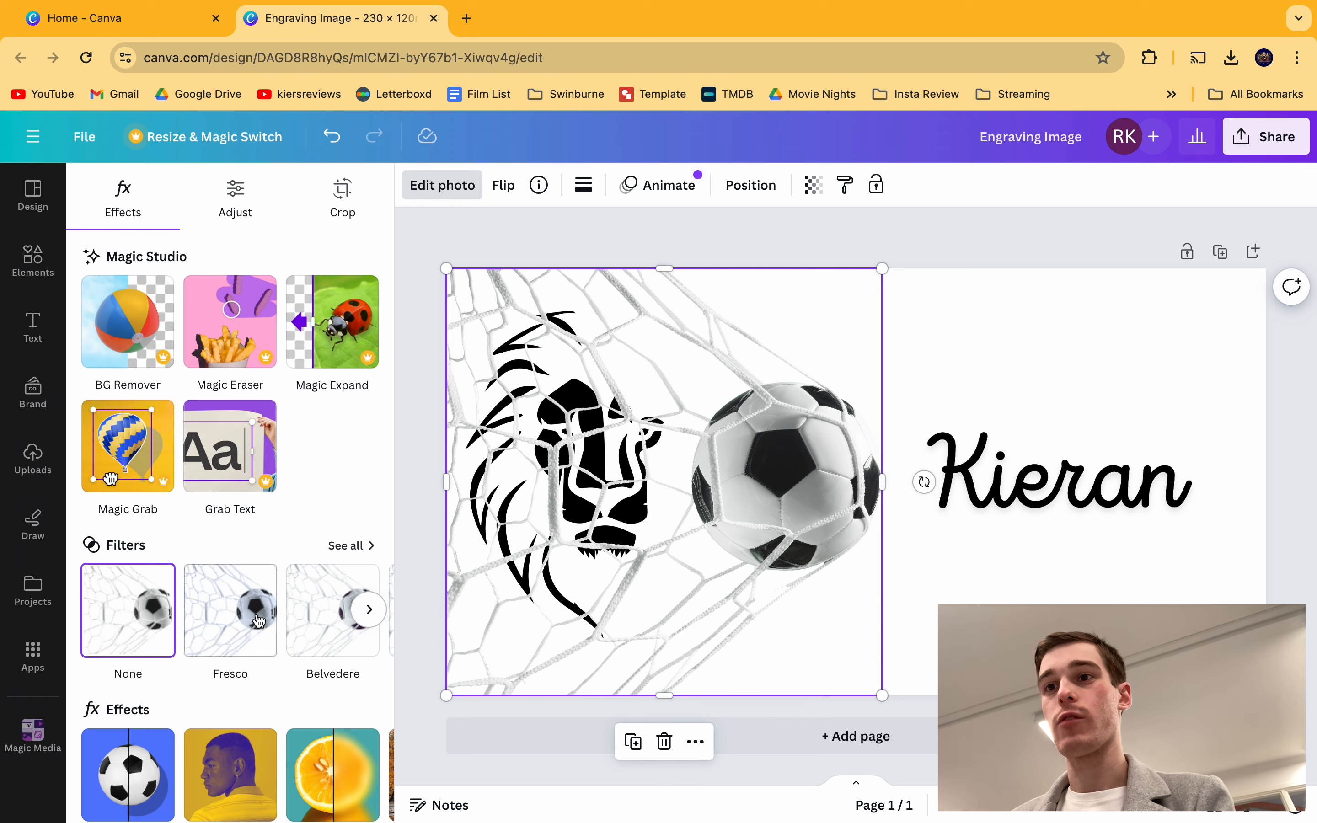
pyautogui.scroll(-4, 258, 620)
pyautogui.scroll(3, 314, 492)
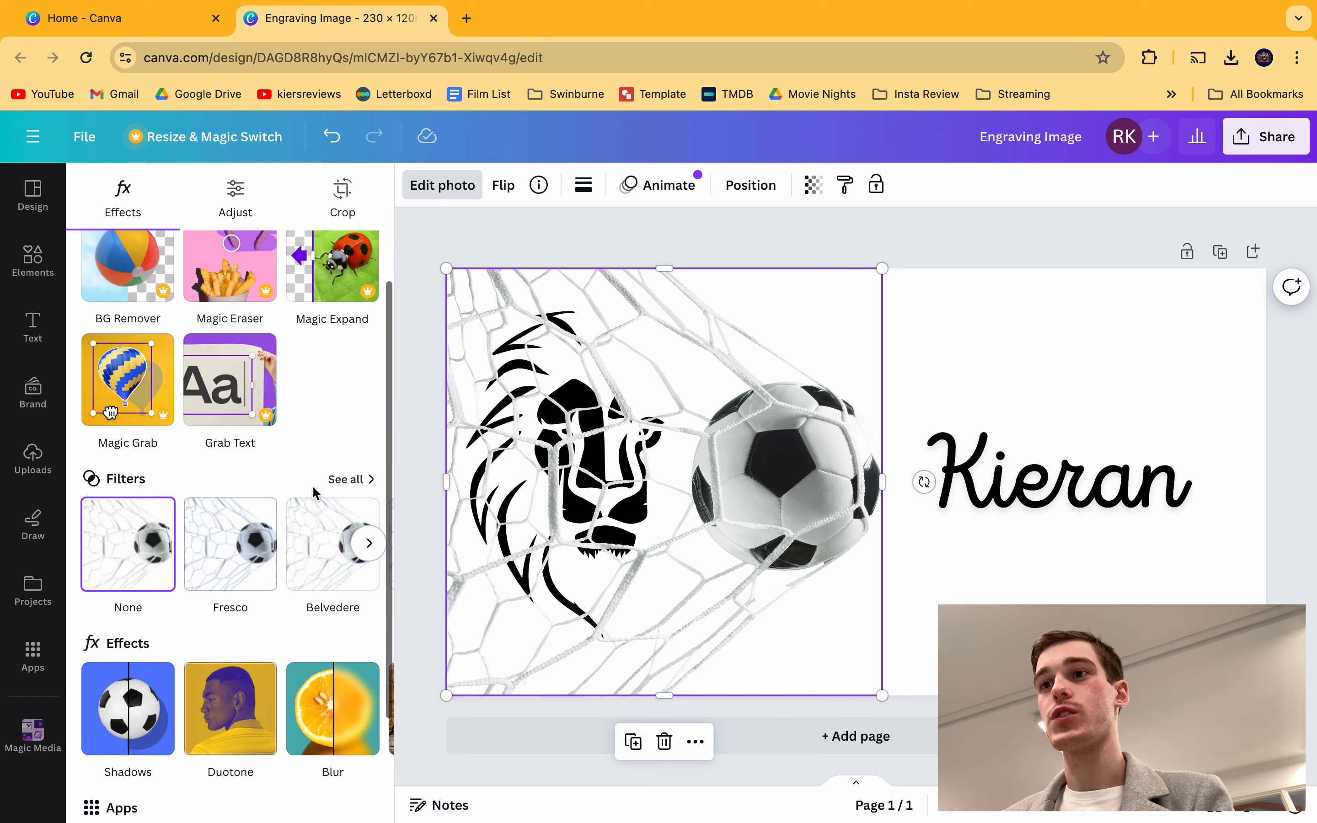
pyautogui.click(347, 479)
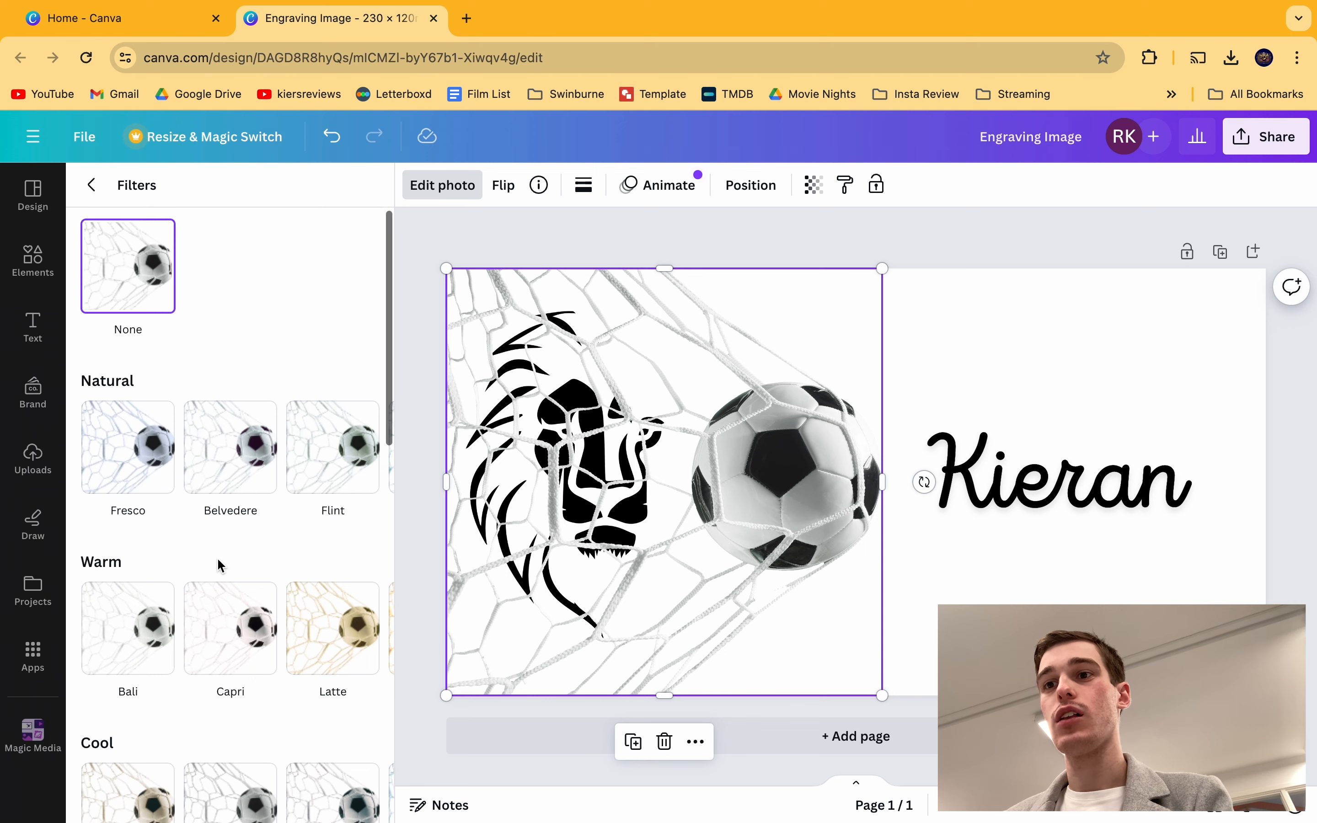
pyautogui.scroll(-10, 218, 561)
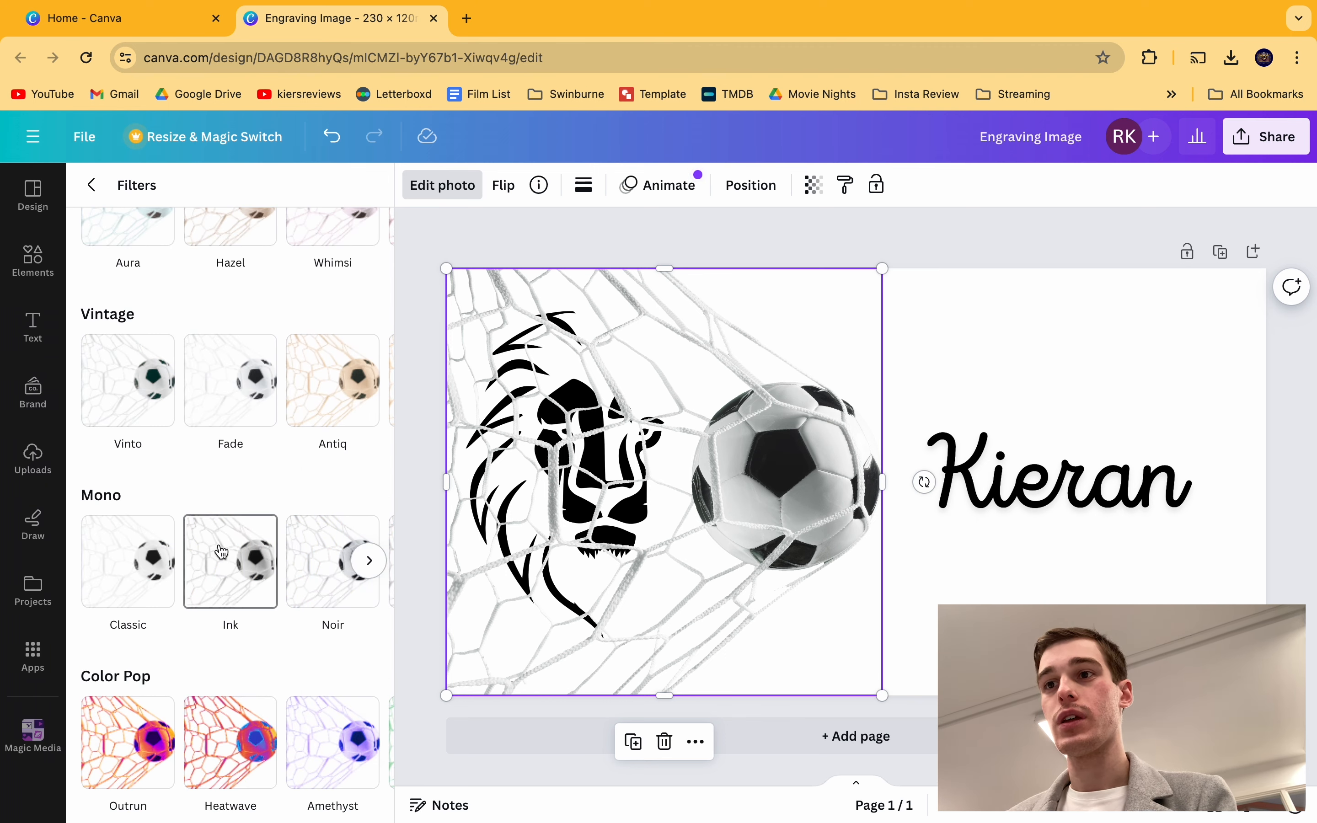
pyautogui.hscroll(5, 229, 551)
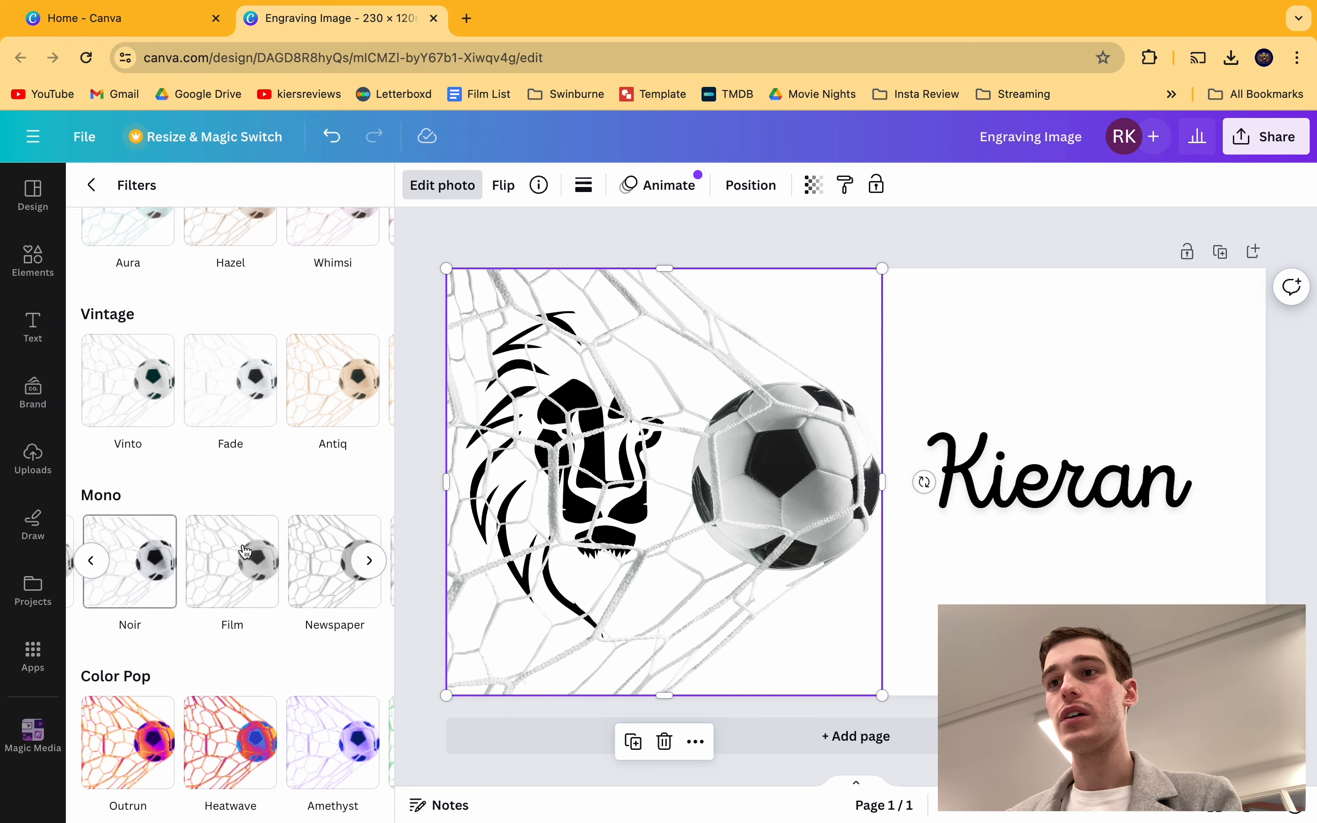
pyautogui.hscroll(2, 245, 551)
pyautogui.click(228, 586)
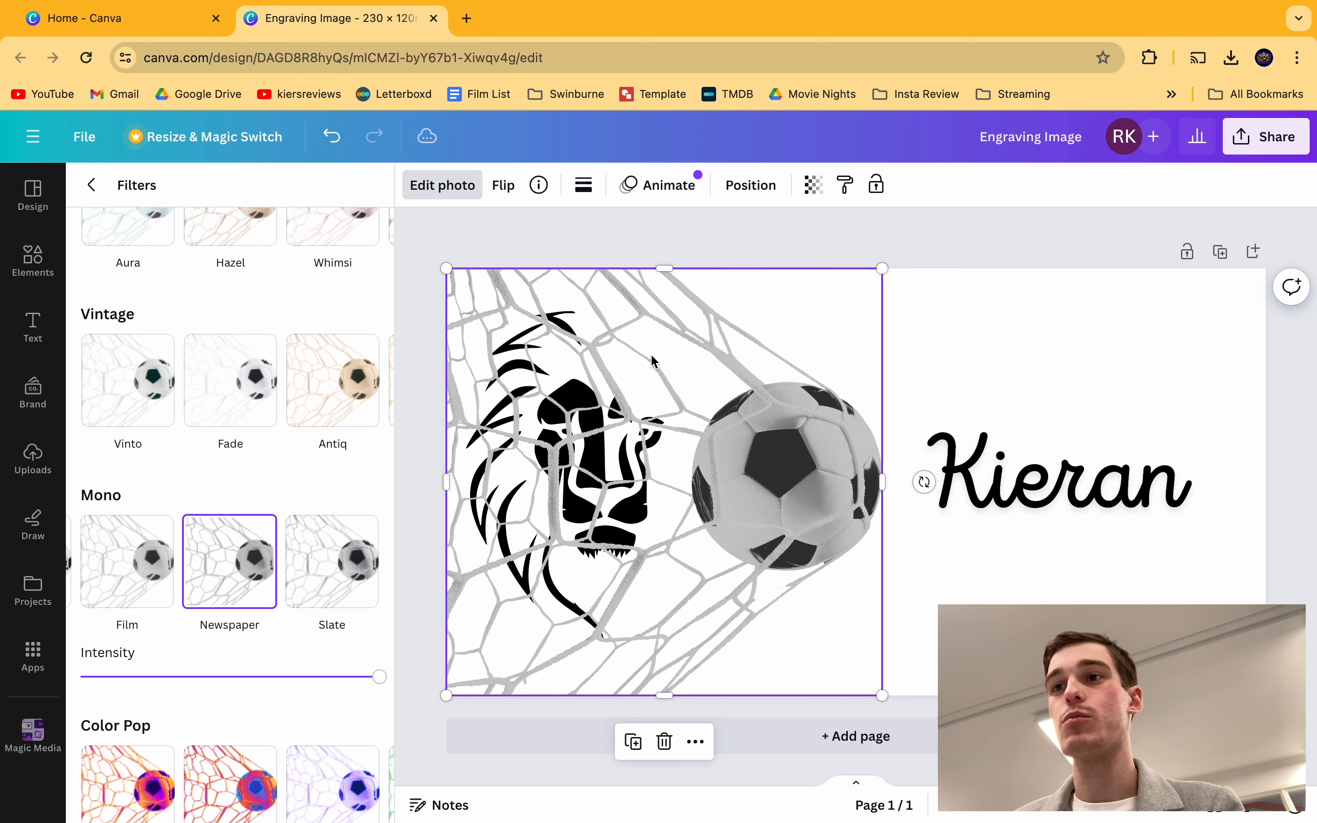
# Step: Compare the photo without a filter, then reapply Newspaper and close the filters list
pyautogui.hscroll(-3, 181, 603)
pyautogui.scroll(15, 182, 544)
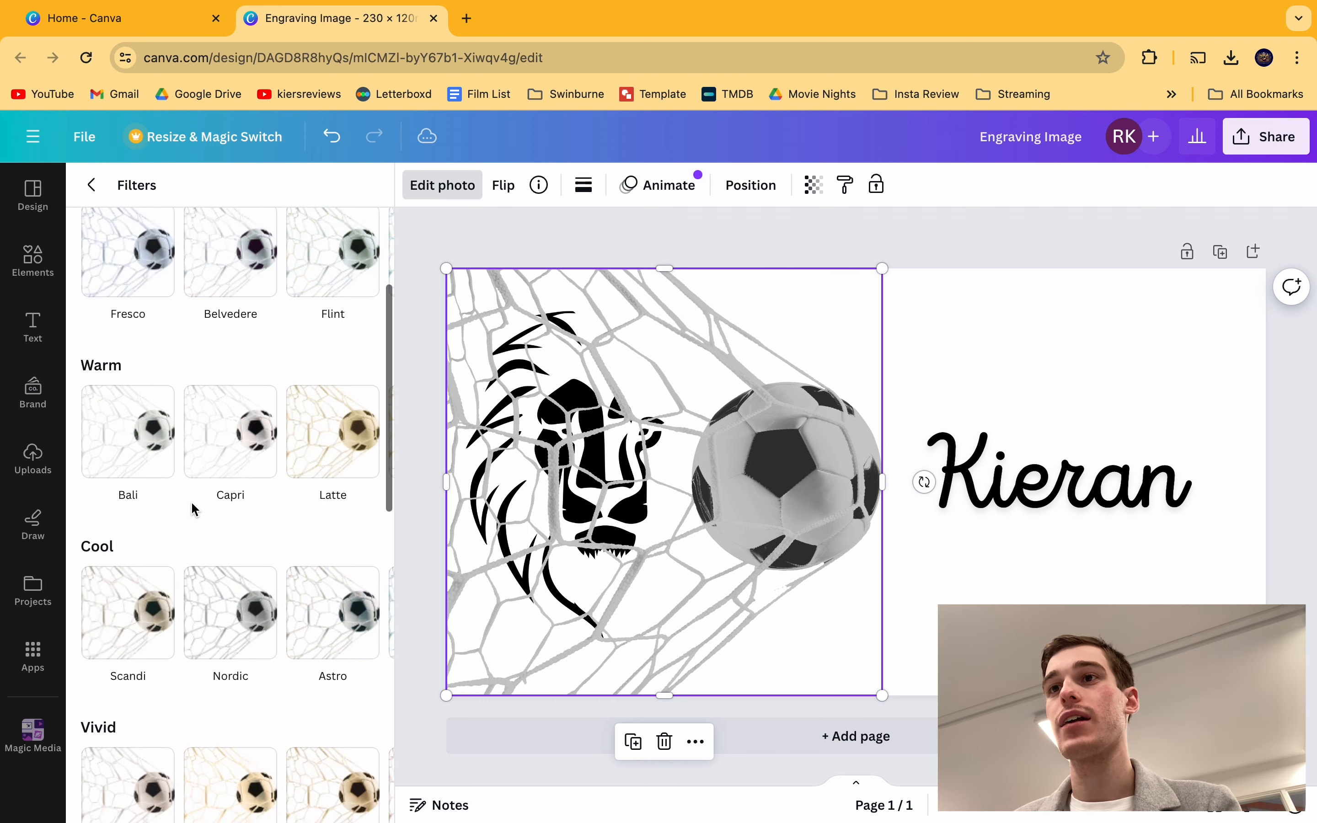
pyautogui.click(144, 298)
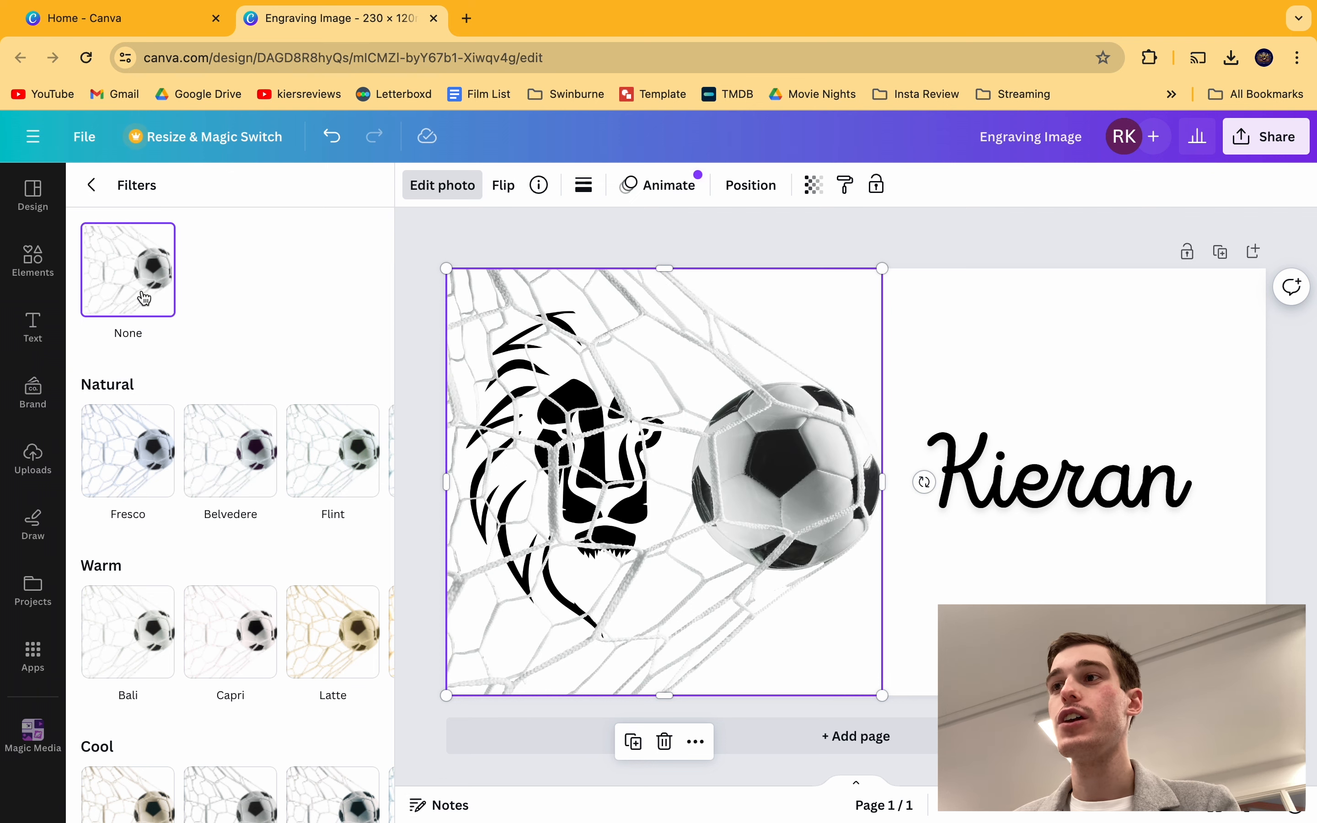
pyautogui.scroll(-15, 214, 379)
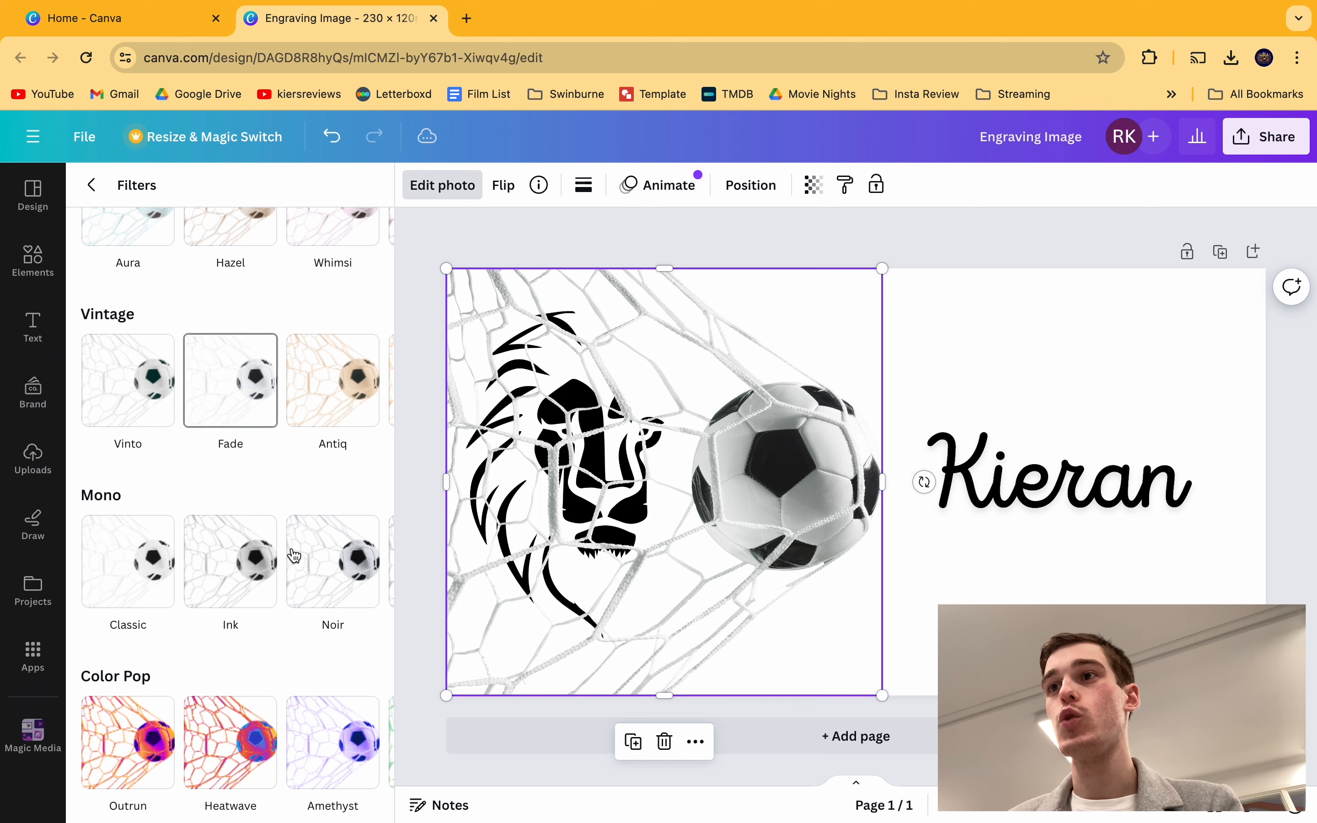
pyautogui.hscroll(5, 294, 560)
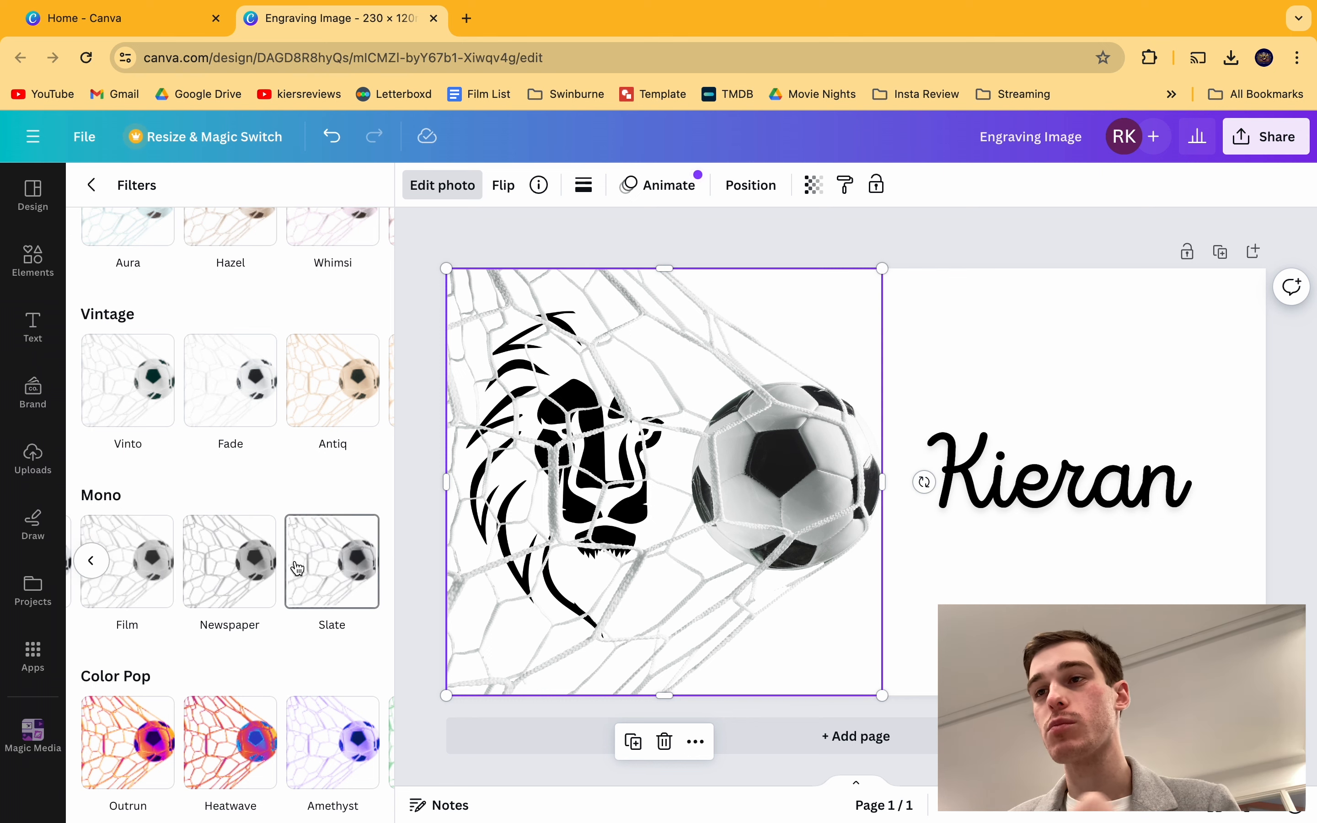
pyautogui.click(246, 566)
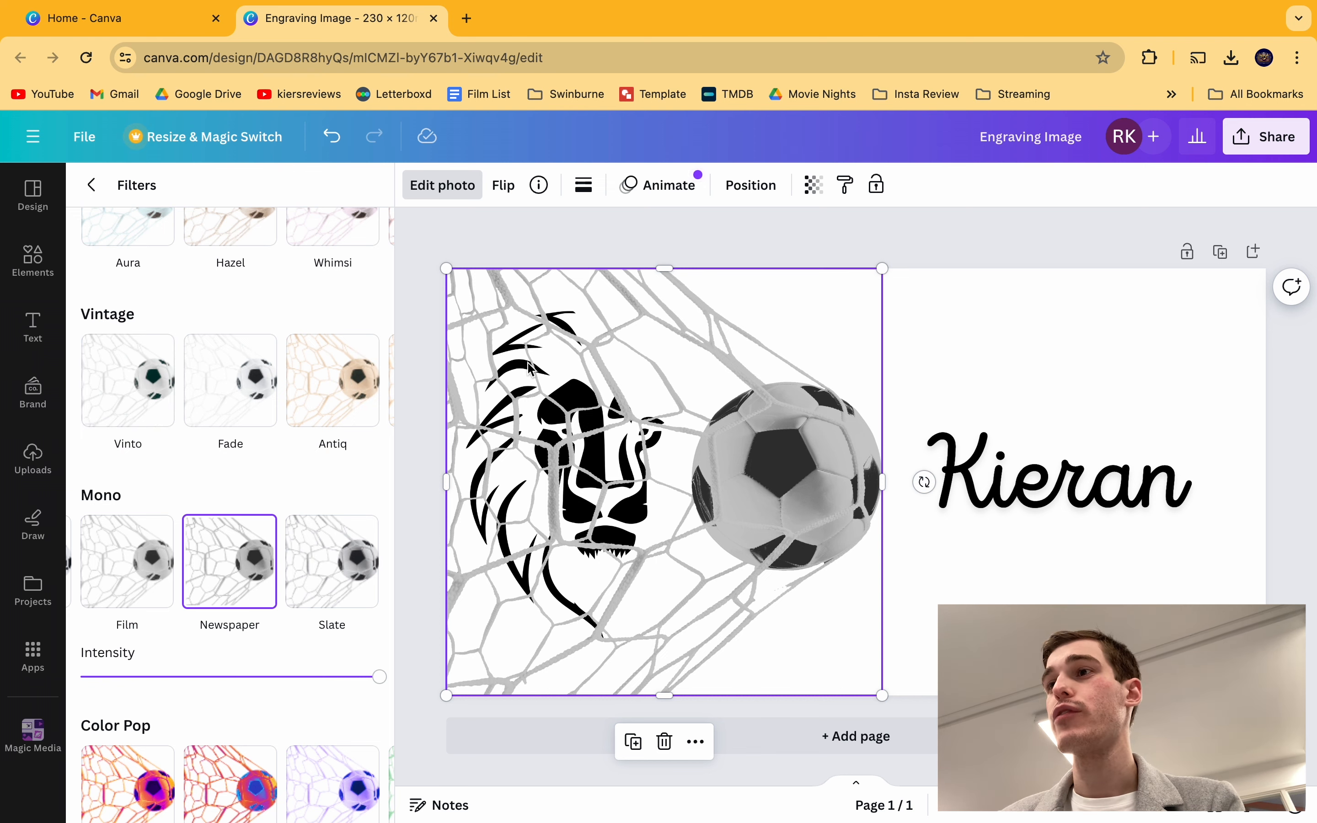
pyautogui.press('Escape')
pyautogui.click(719, 243)
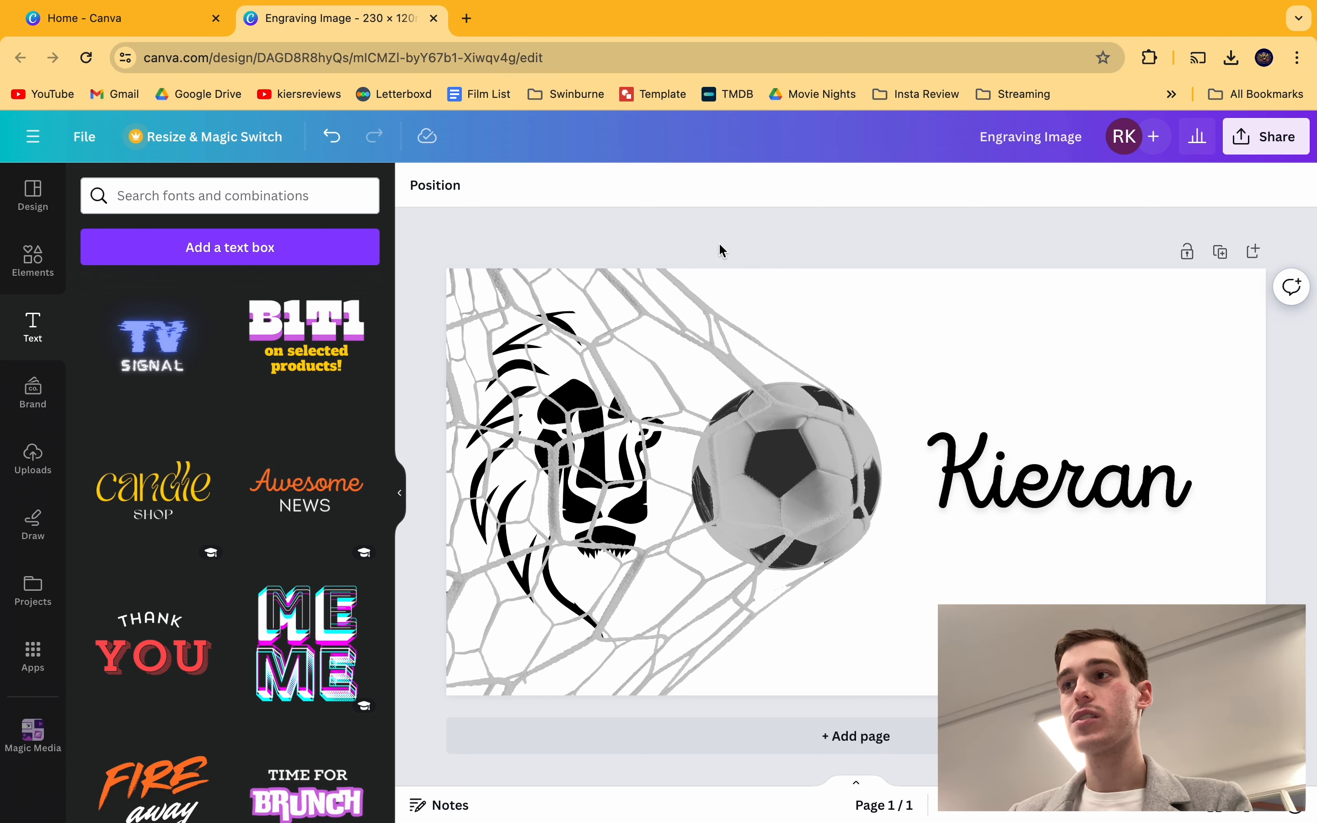
# Step: Open the Share > Download settings with PNG as the file type, at 2,000 × 1,043 px
pyautogui.click(400, 493)
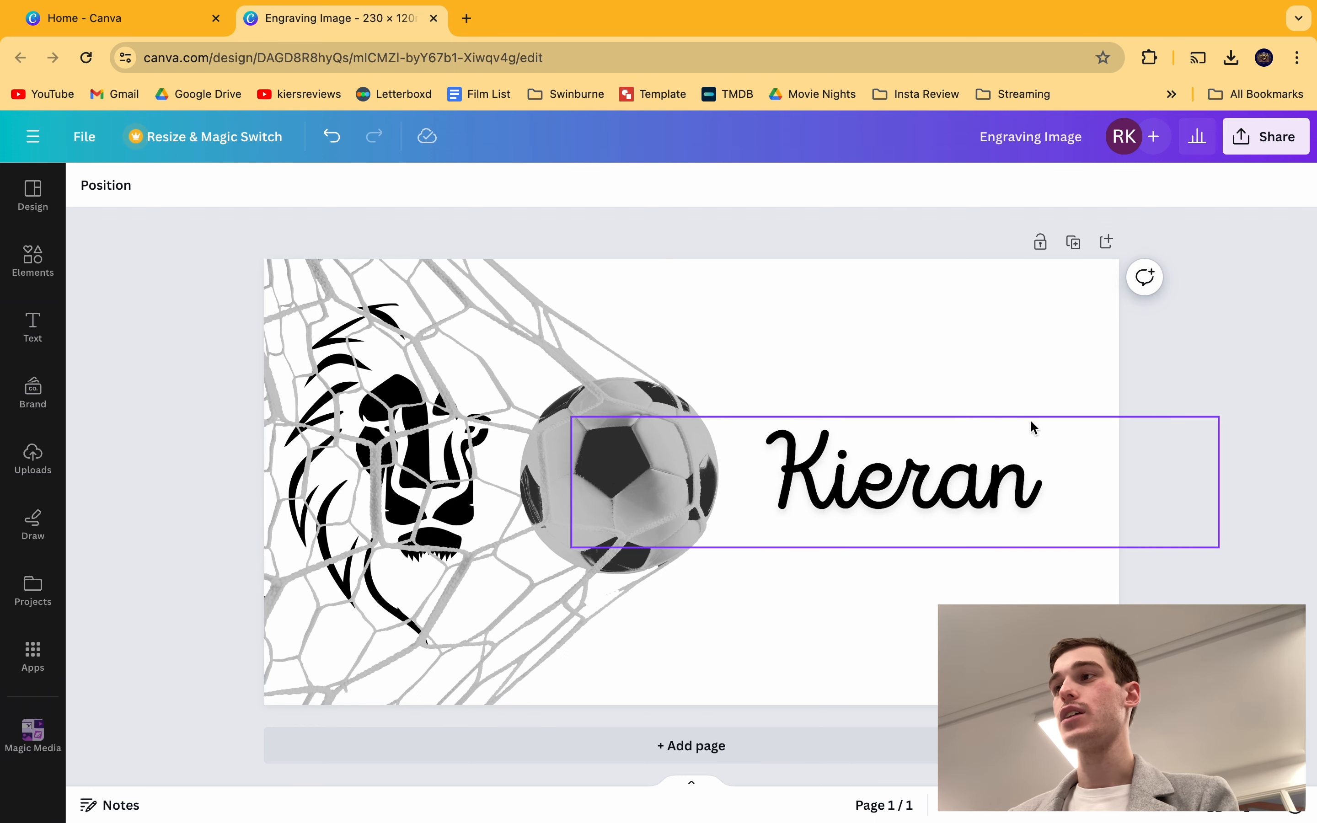
pyautogui.click(1276, 136)
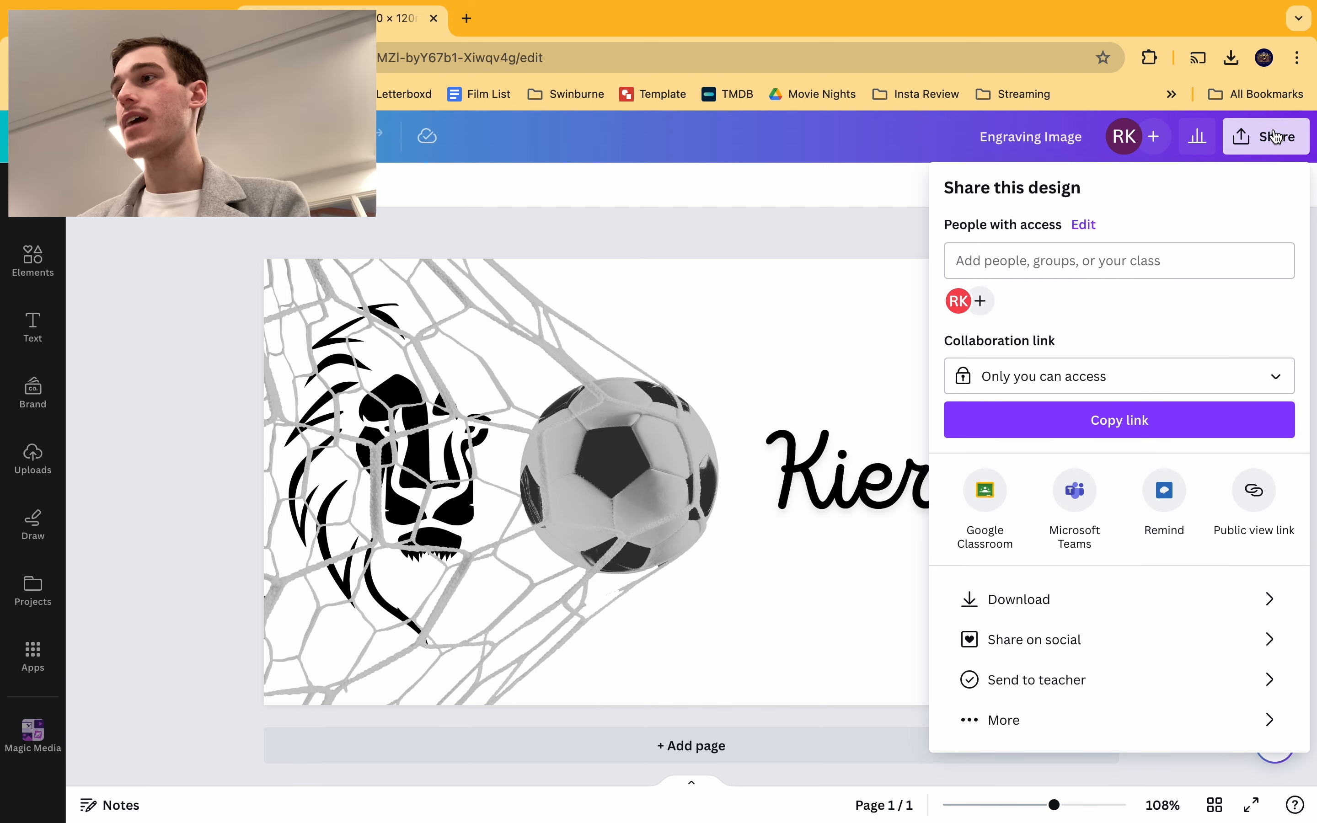
pyautogui.click(1062, 598)
pyautogui.click(1178, 275)
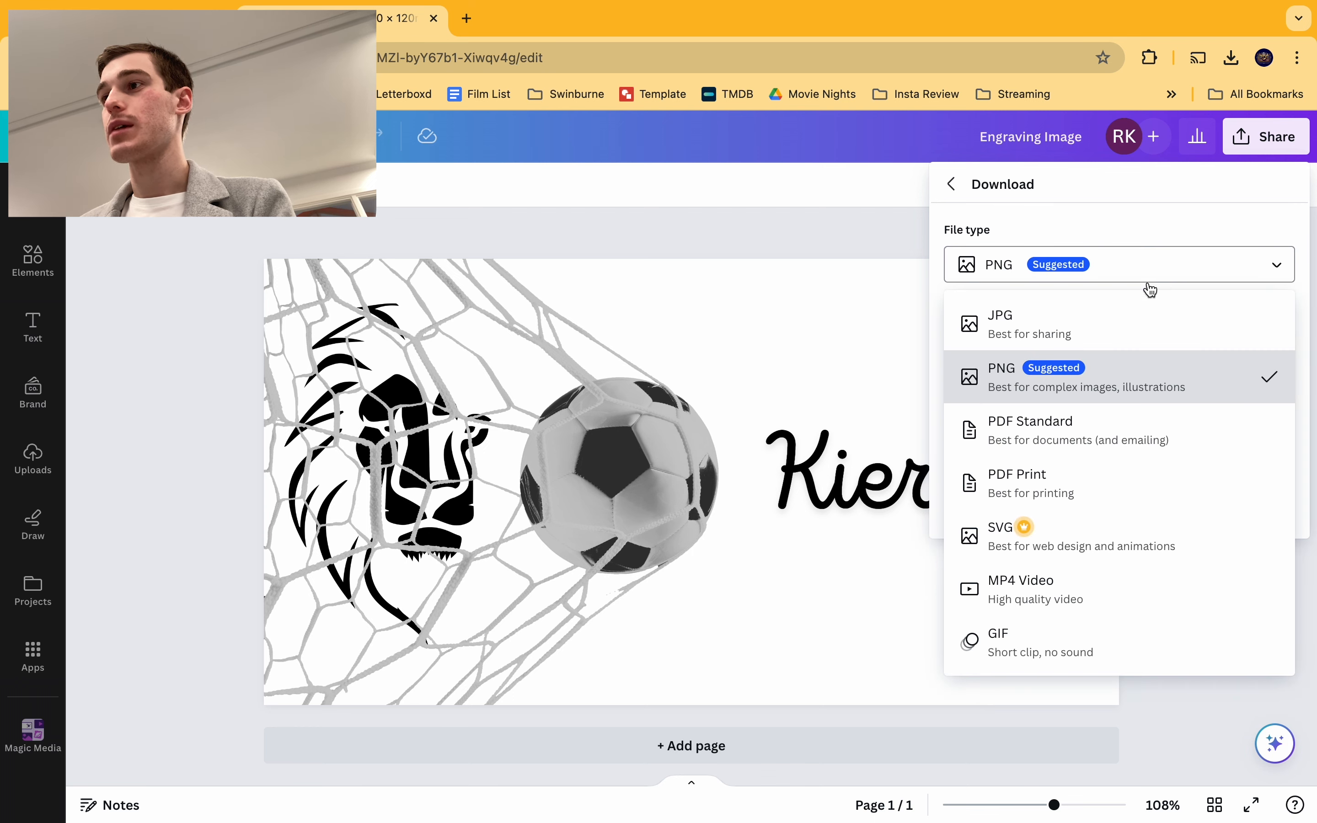
pyautogui.click(1154, 265)
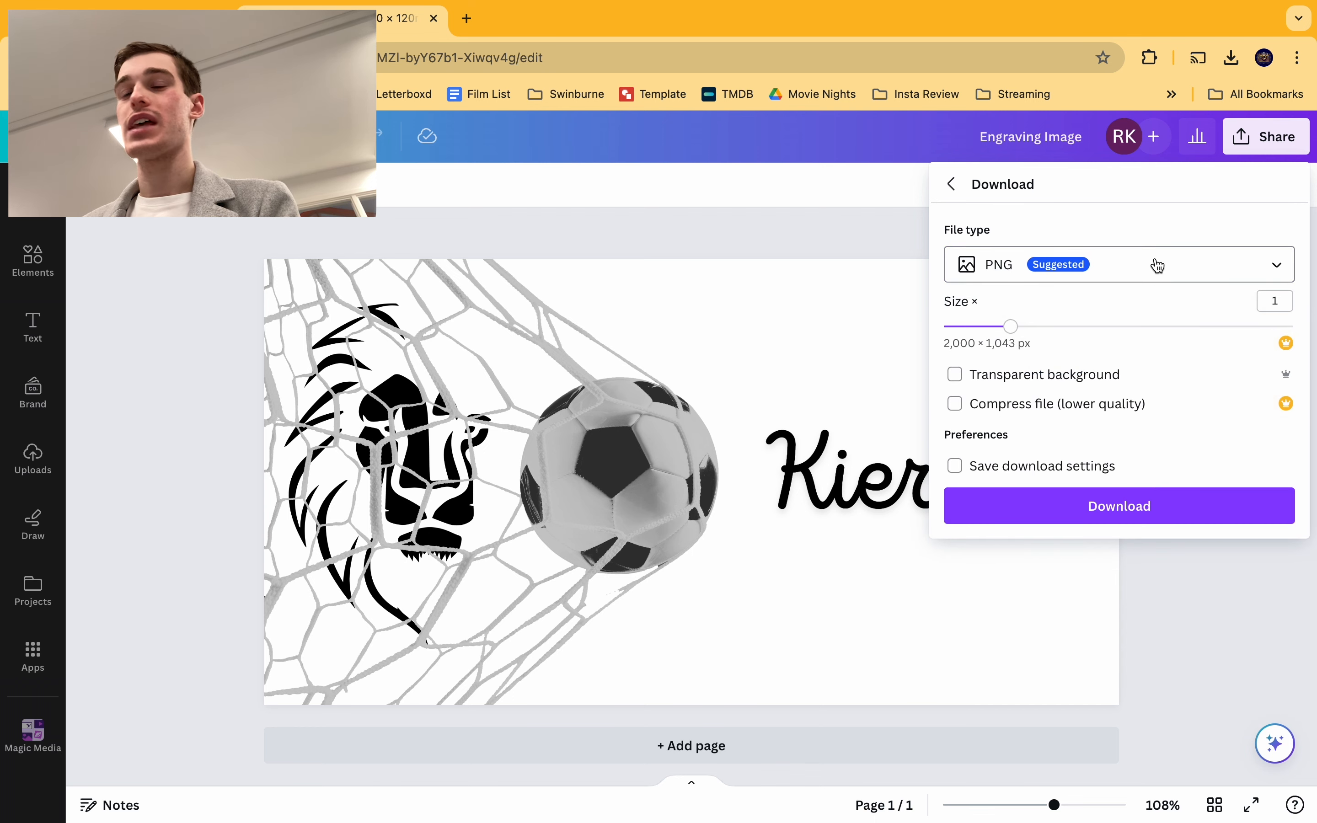